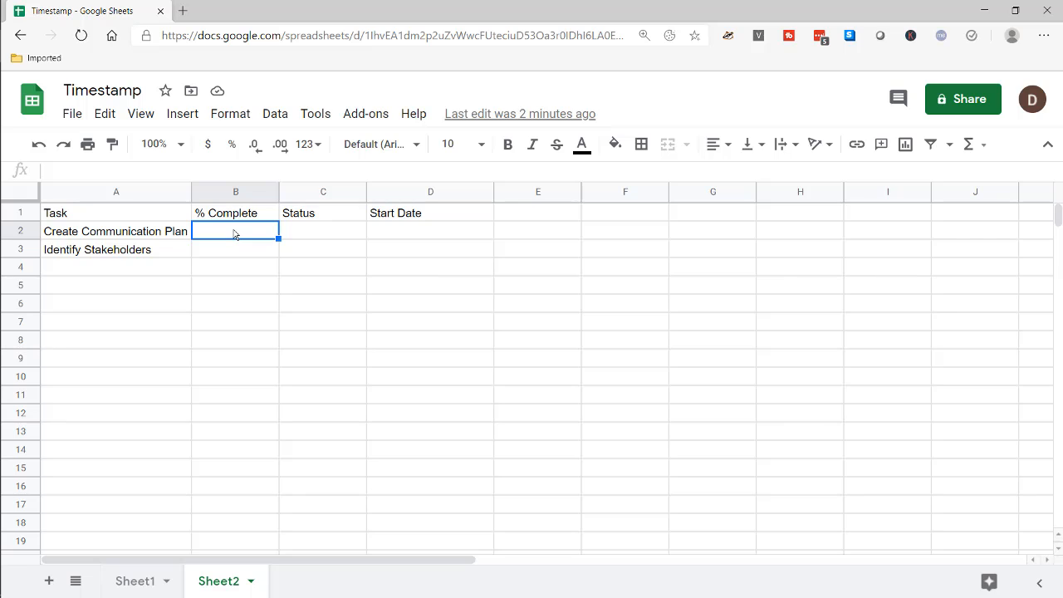
# Step: Enter 10% as the Create Communication Plan task's % Complete, and raise it to 20% and to 30% to test the start date
pyautogui.write('10')
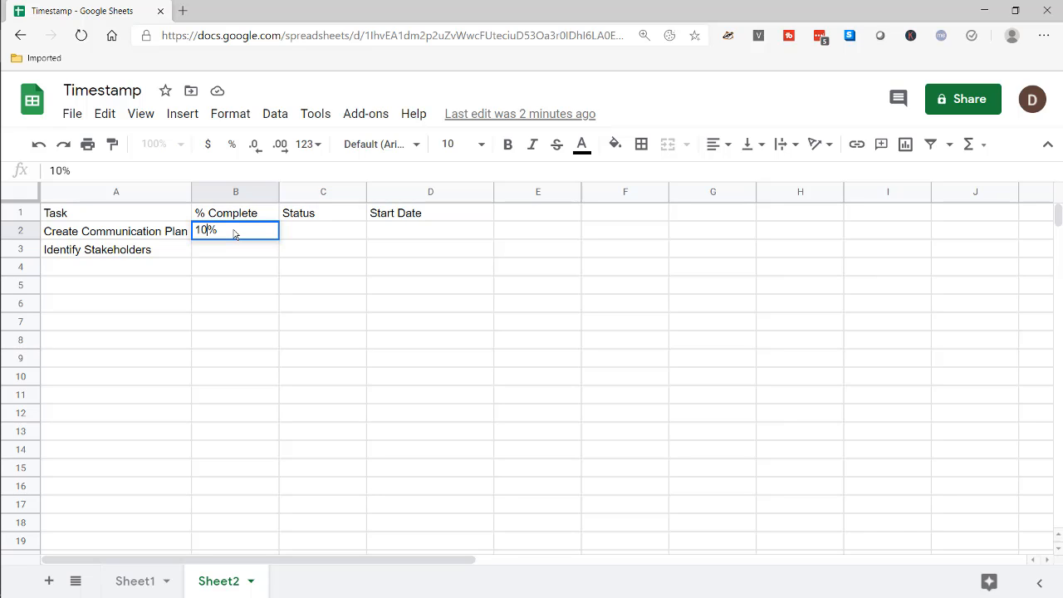
pyautogui.press('Return')
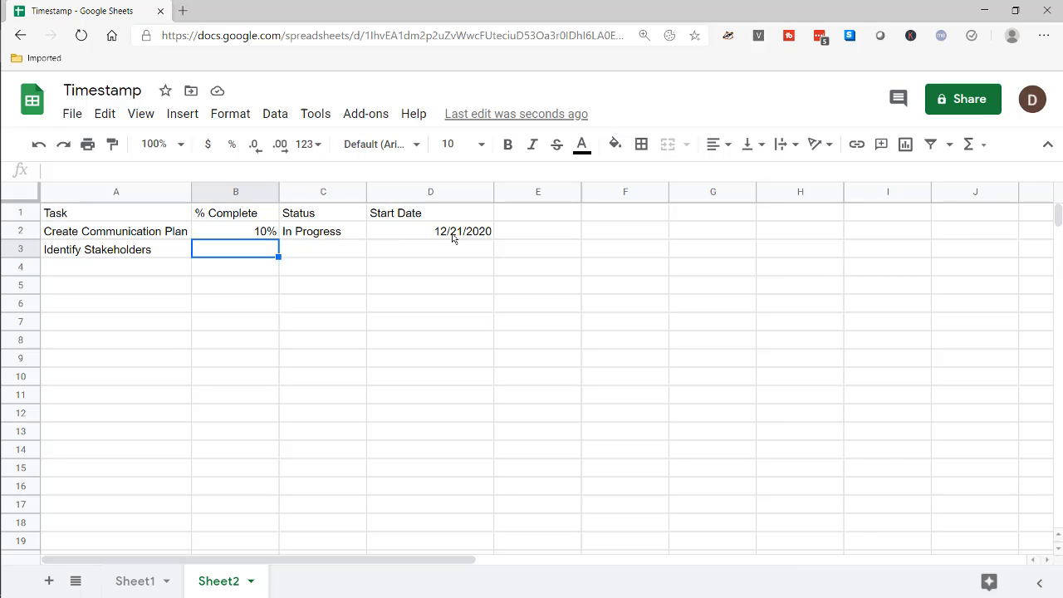
pyautogui.click(249, 237)
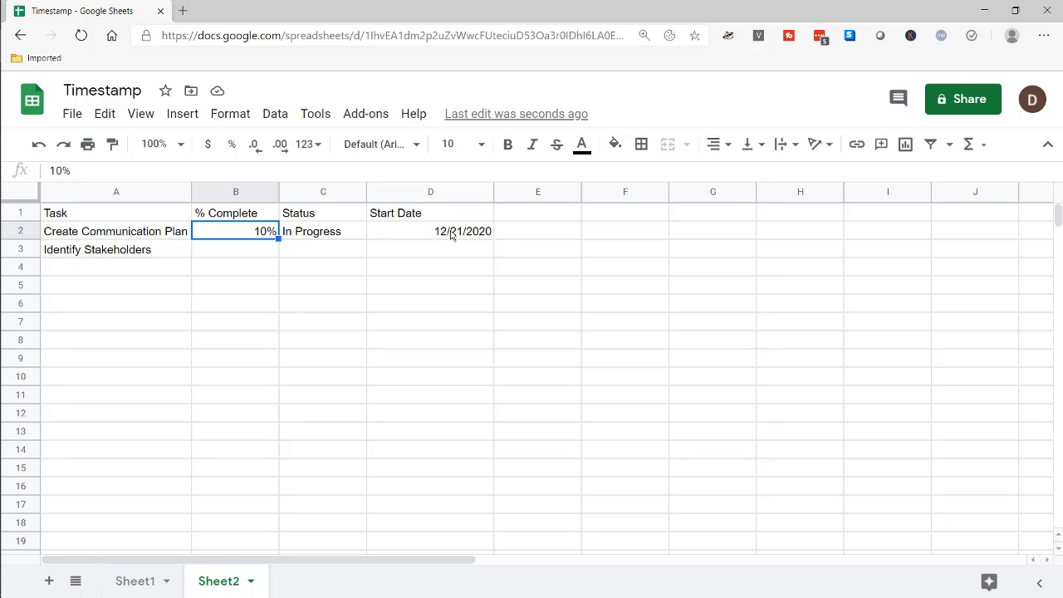
pyautogui.write('20')
pyautogui.press('Return')
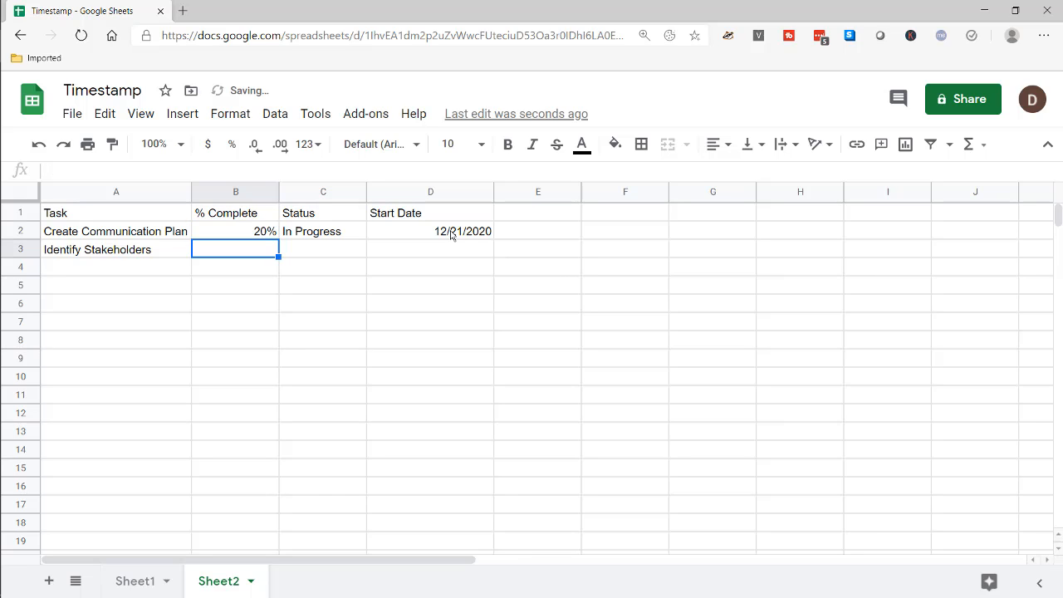
pyautogui.click(239, 240)
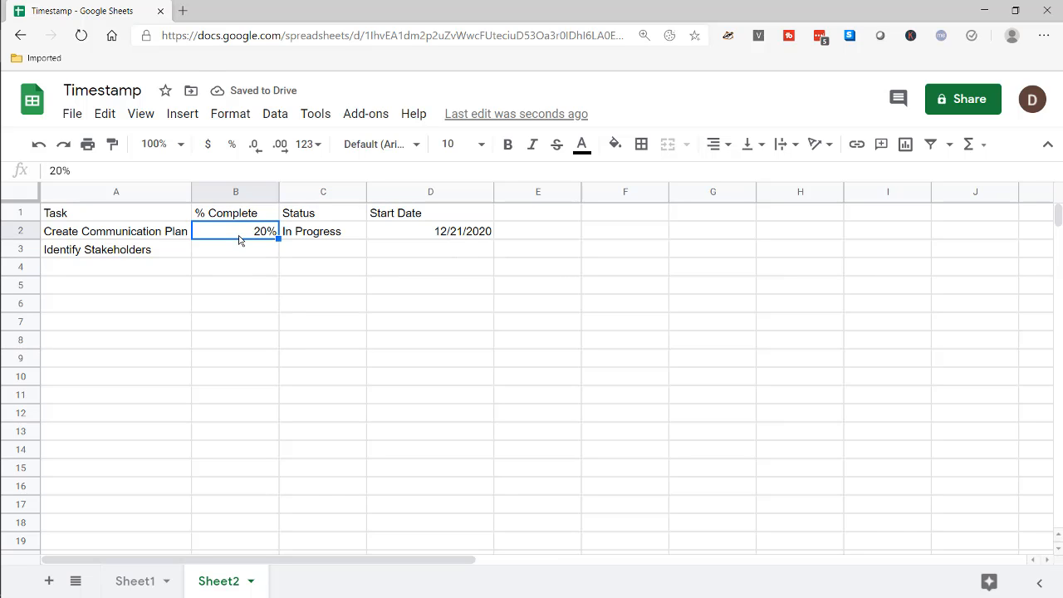
pyautogui.write('30')
pyautogui.press('Return')
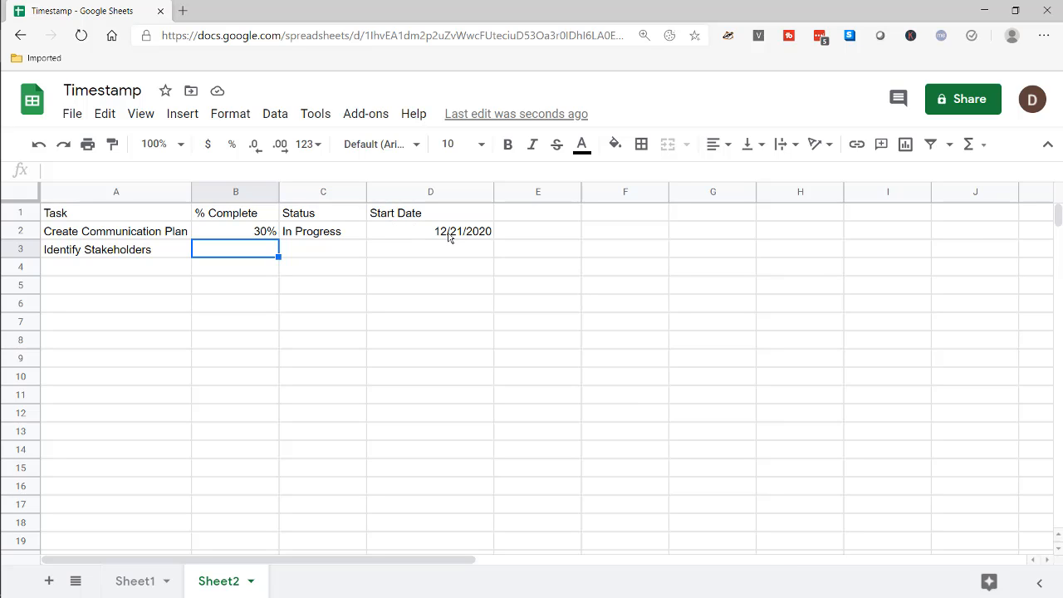
# Step: Replace the TODAY function with NOW in the Start Date formula for Create Communication Plan in D2
pyautogui.click(451, 236)
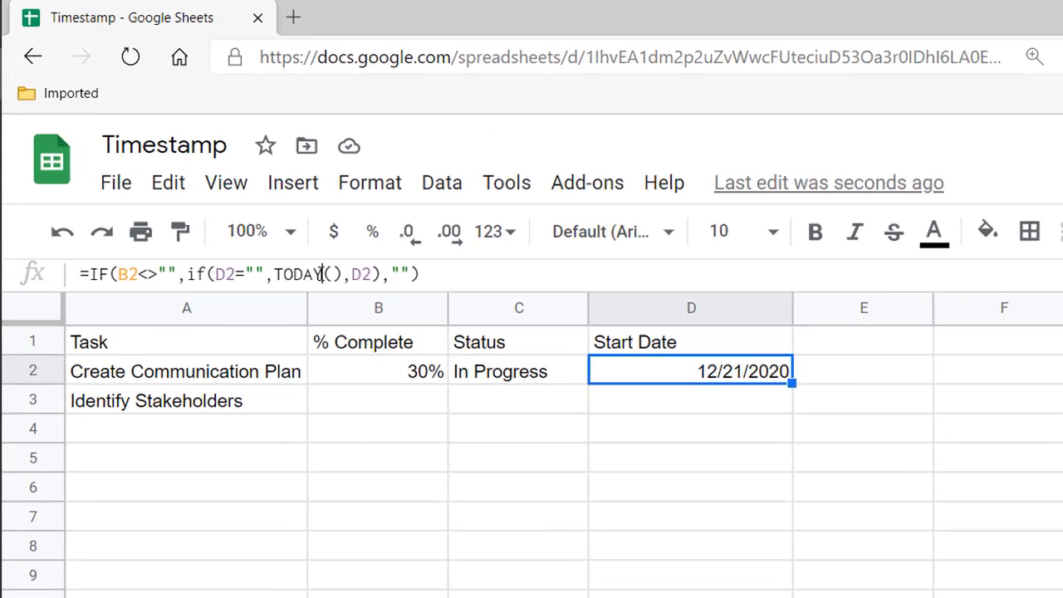
pyautogui.click(322, 274)
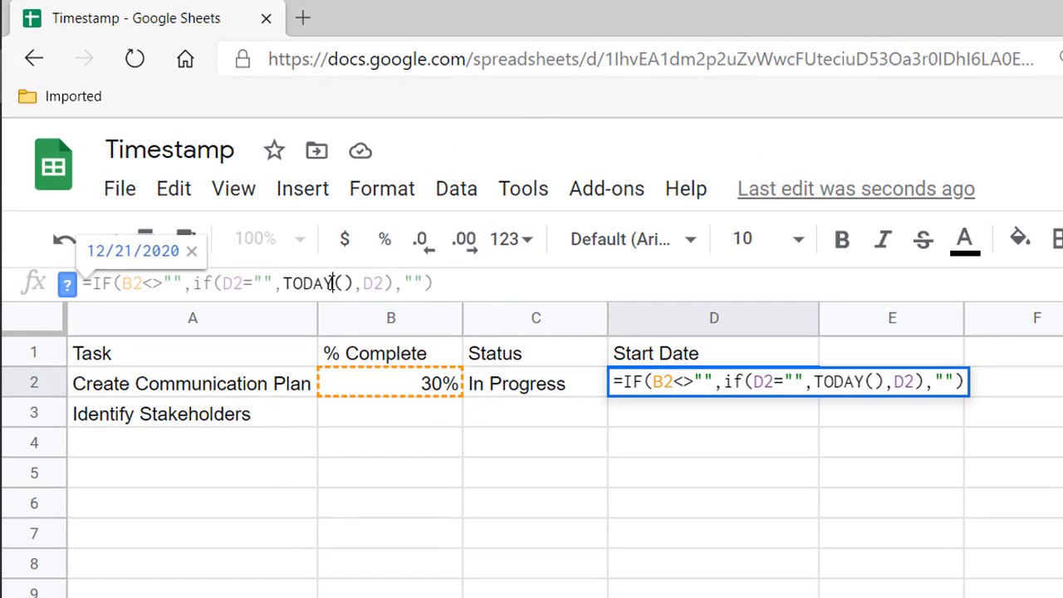
pyautogui.press('BackSpace')
pyautogui.press('BackSpace')
pyautogui.press('BackSpace')
pyautogui.press('BackSpace')
pyautogui.press('BackSpace')
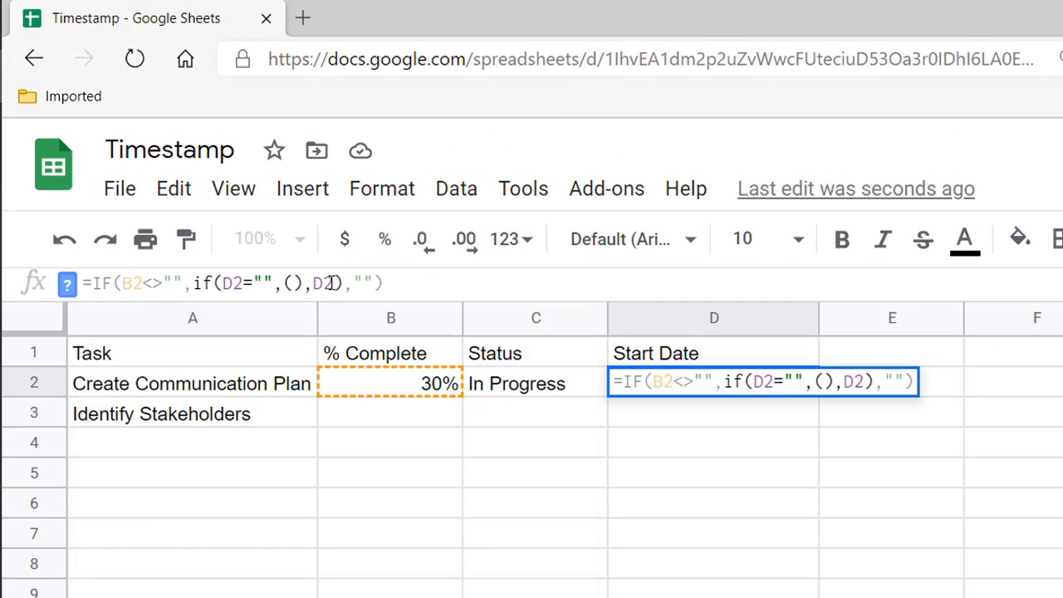
pyautogui.write('now')
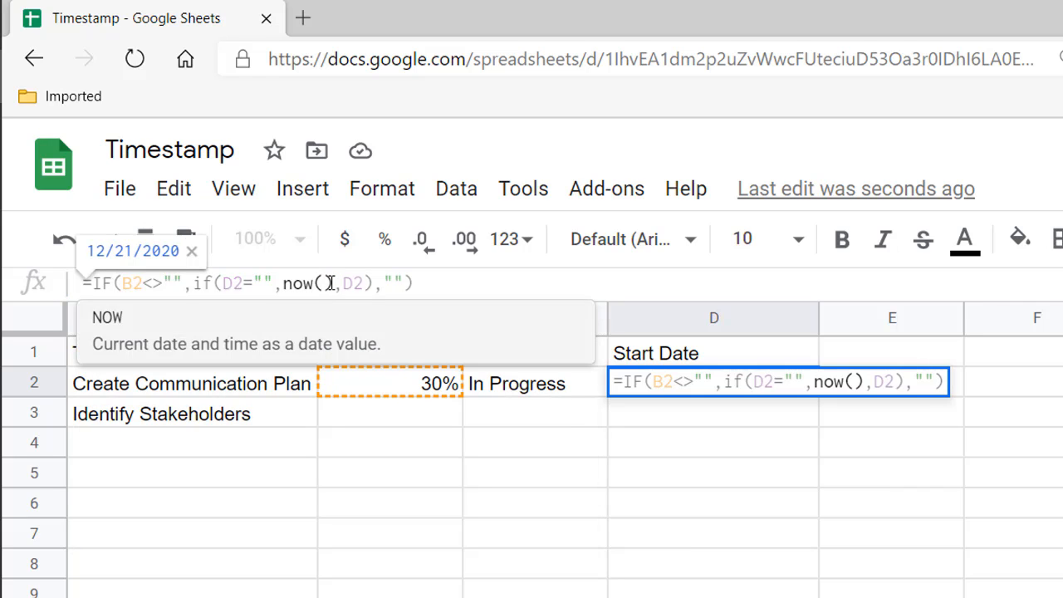
pyautogui.click(328, 283)
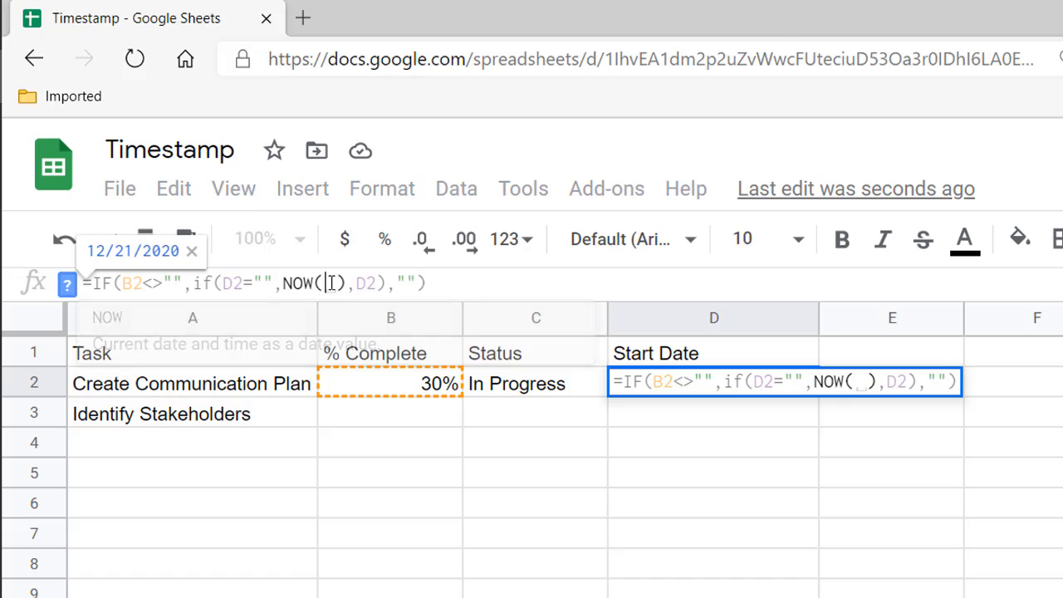
pyautogui.press('Return')
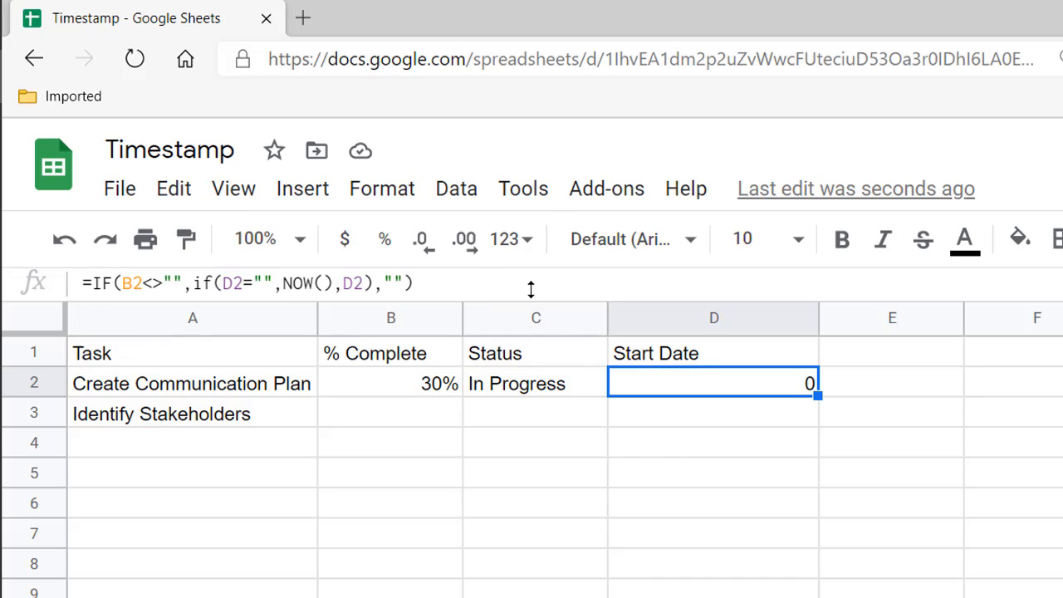
# Step: Reload the spreadsheet and apply the Date time number format to the Start Date cell D2
pyautogui.click(141, 65)
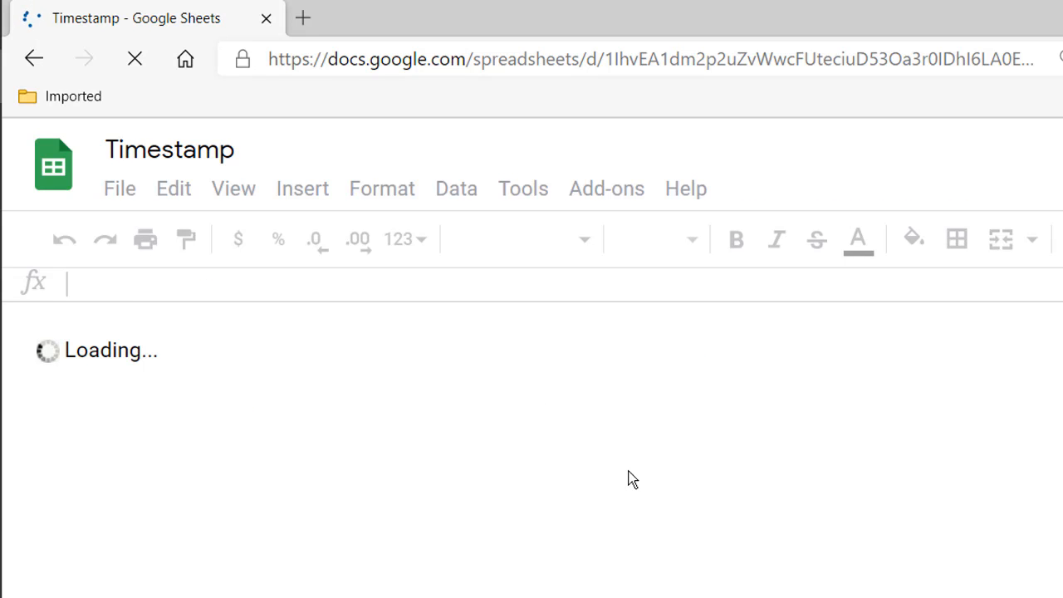
pyautogui.click(486, 268)
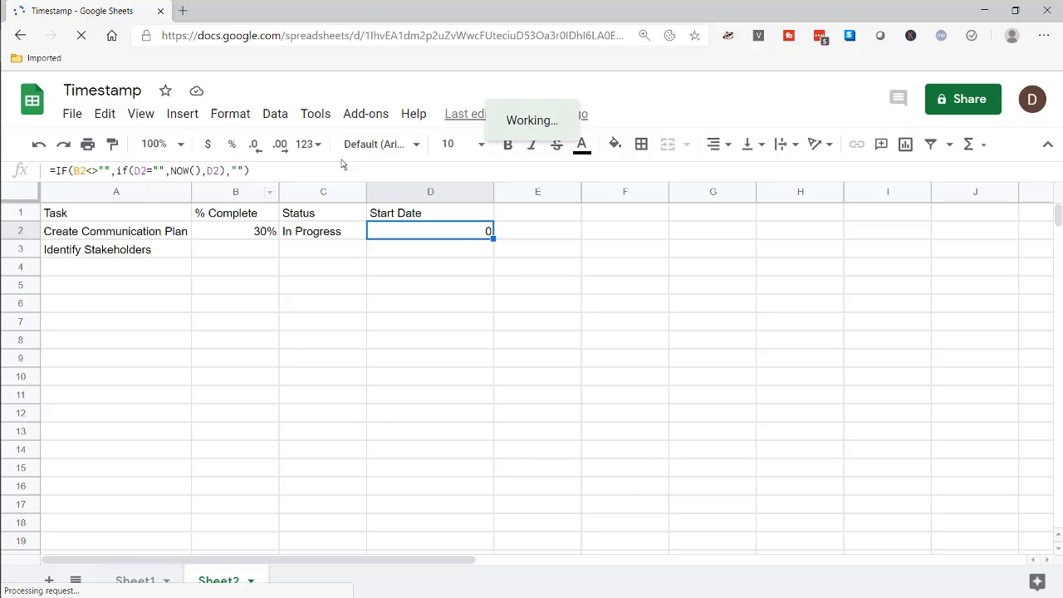
pyautogui.click(308, 145)
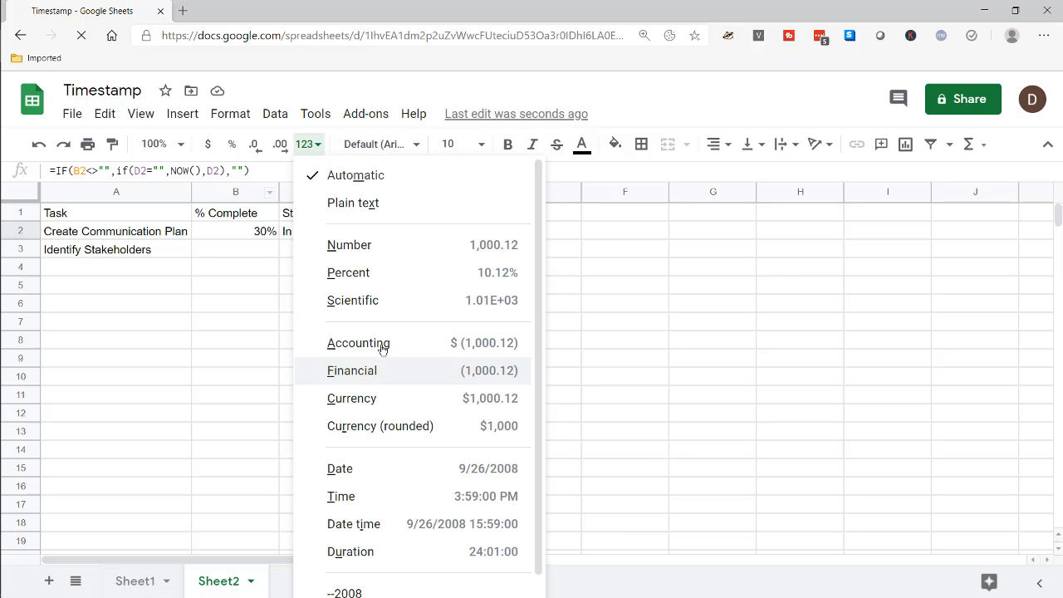
pyautogui.click(430, 524)
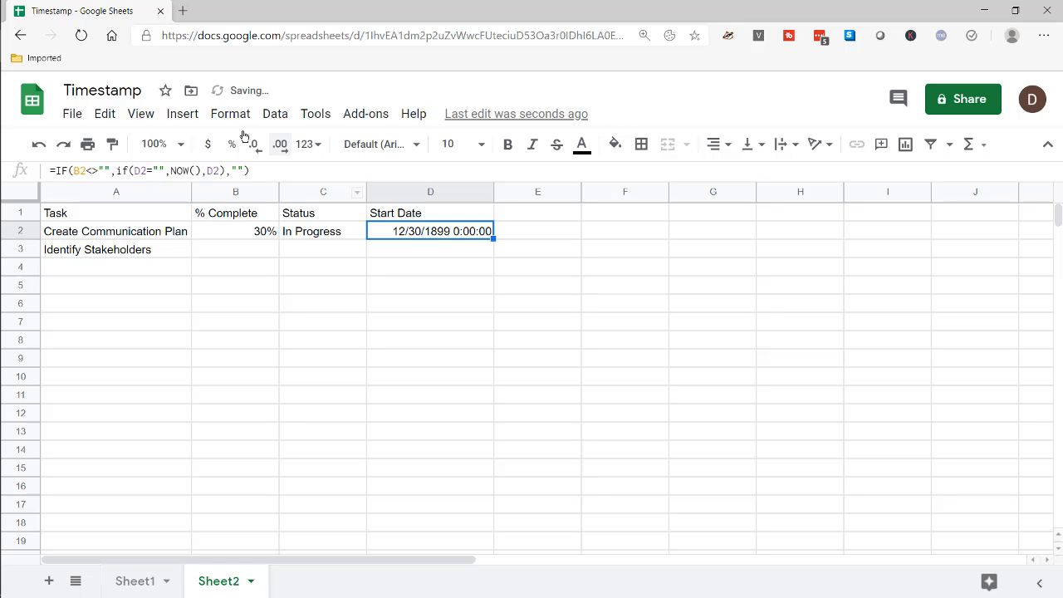
# Step: Reload the spreadsheet again to recheck the recalculated Start Date in D2
pyautogui.click(81, 35)
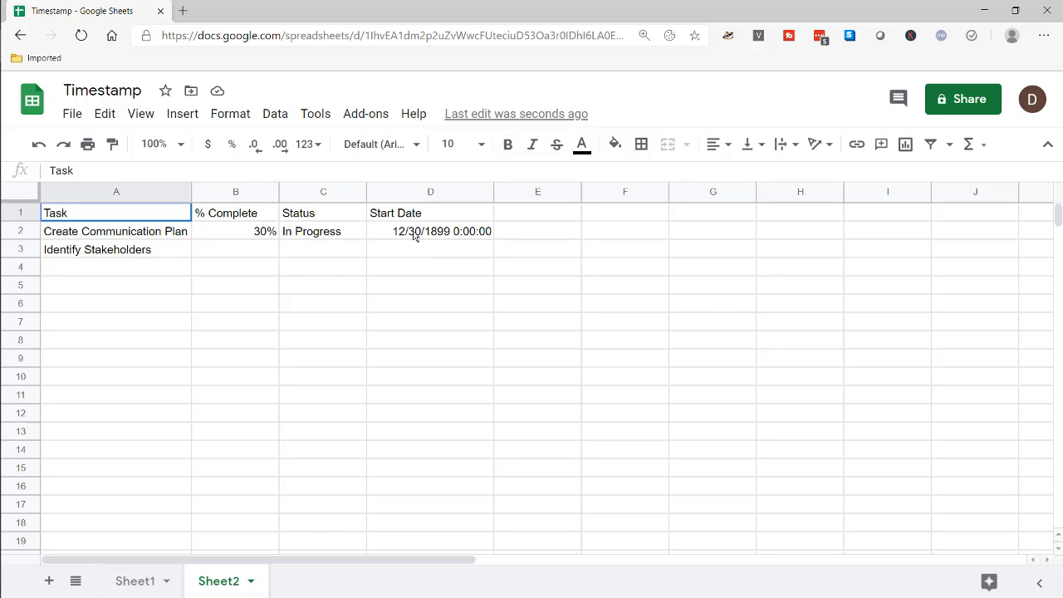
pyautogui.click(415, 235)
pyautogui.click(82, 36)
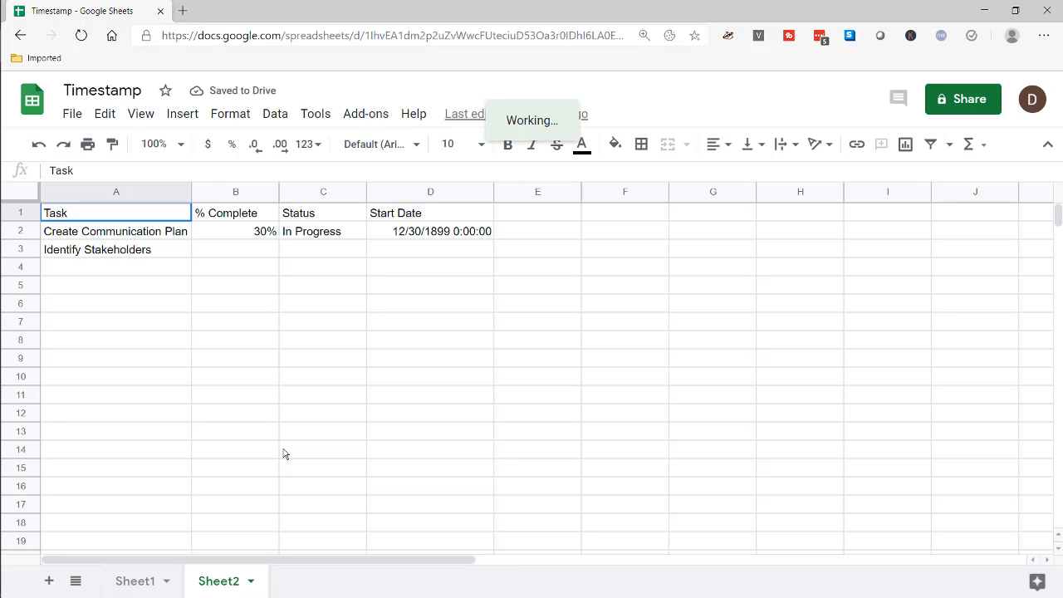
# Step: Clear the % Complete value of Create Communication Plan and re-enter it as 10% to trigger a new timestamp
pyautogui.click(262, 235)
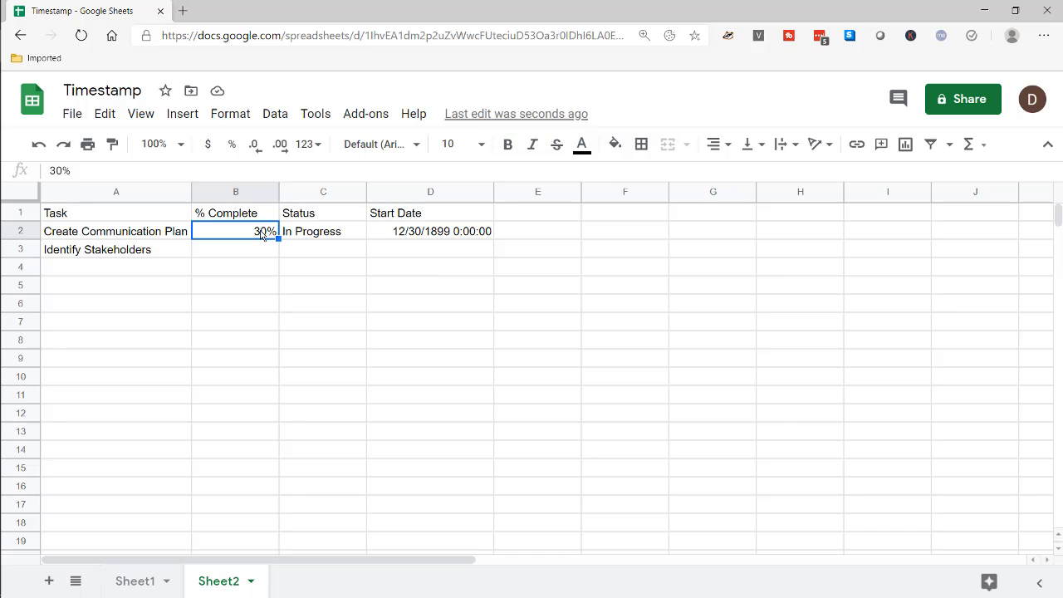
pyautogui.press('Delete')
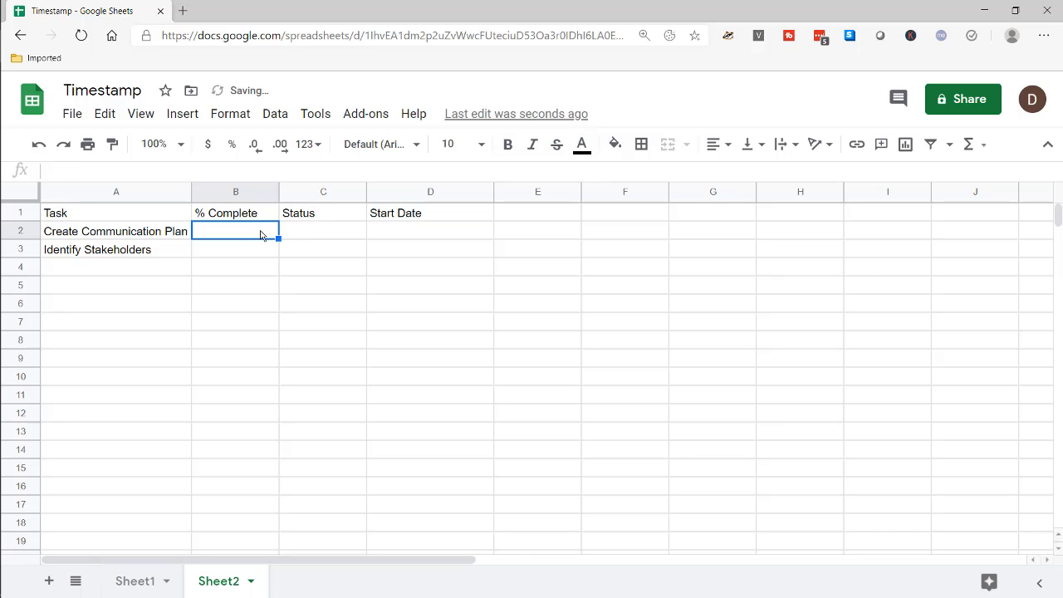
pyautogui.click(250, 288)
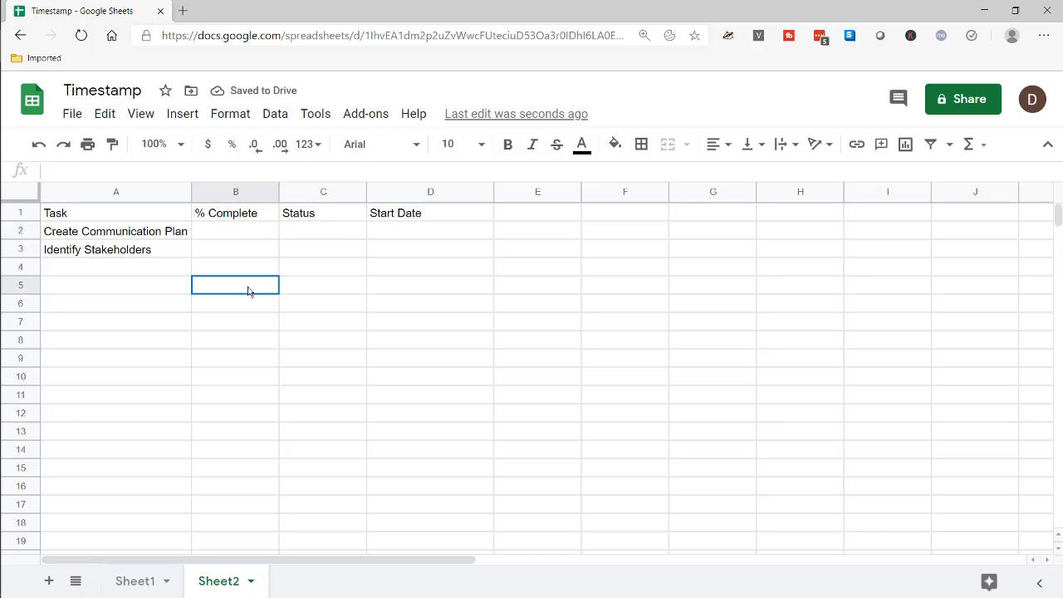
pyautogui.click(260, 234)
pyautogui.write('10')
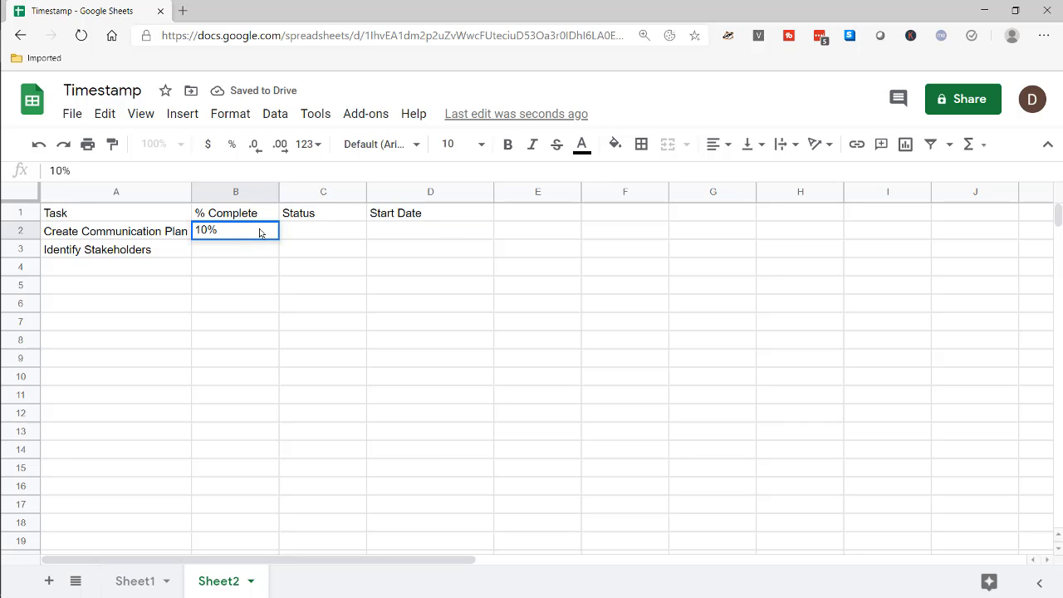
pyautogui.press('Return')
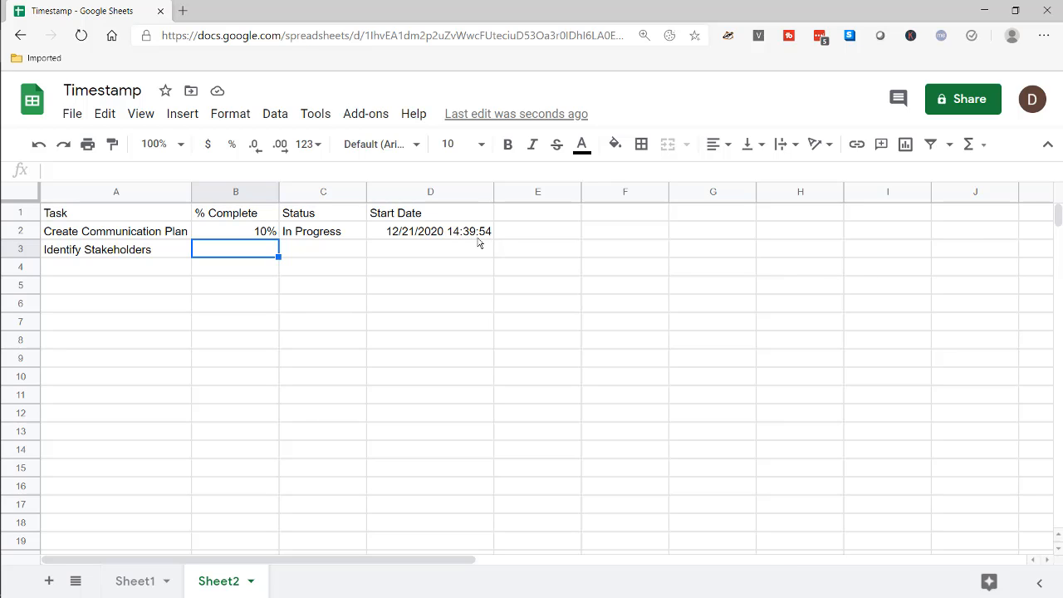
# Step: Set the % Complete of Create Communication Plan to 20% to test whether the timestamp holds
pyautogui.click(260, 236)
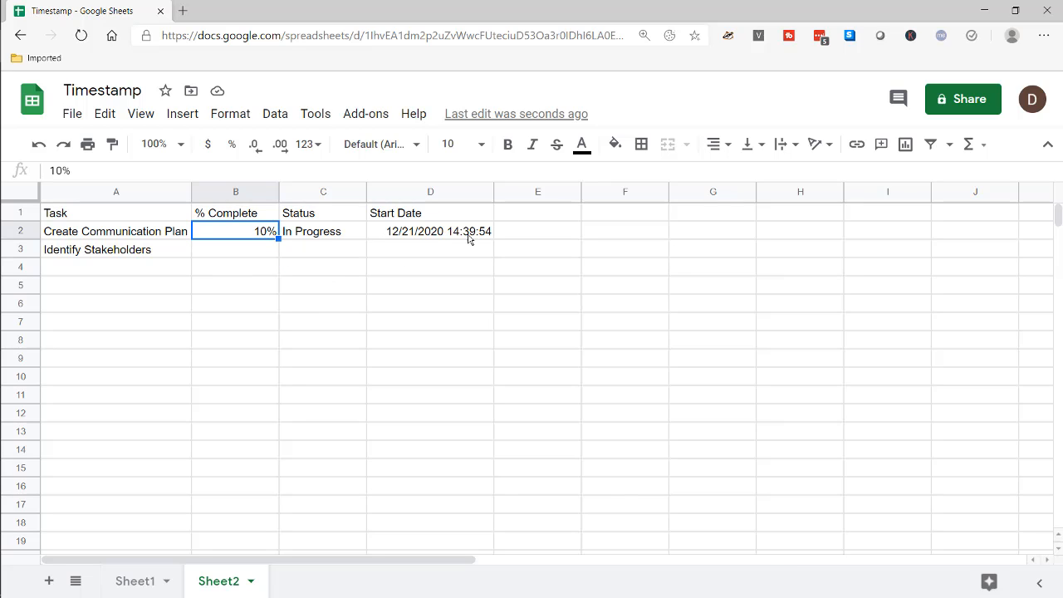
pyautogui.write('20')
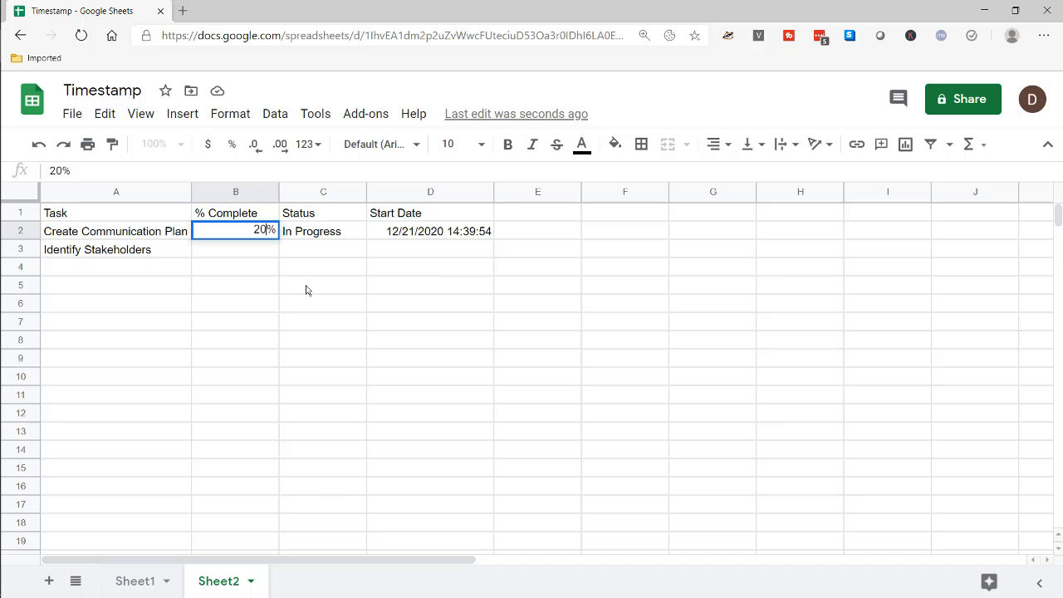
pyautogui.press('Return')
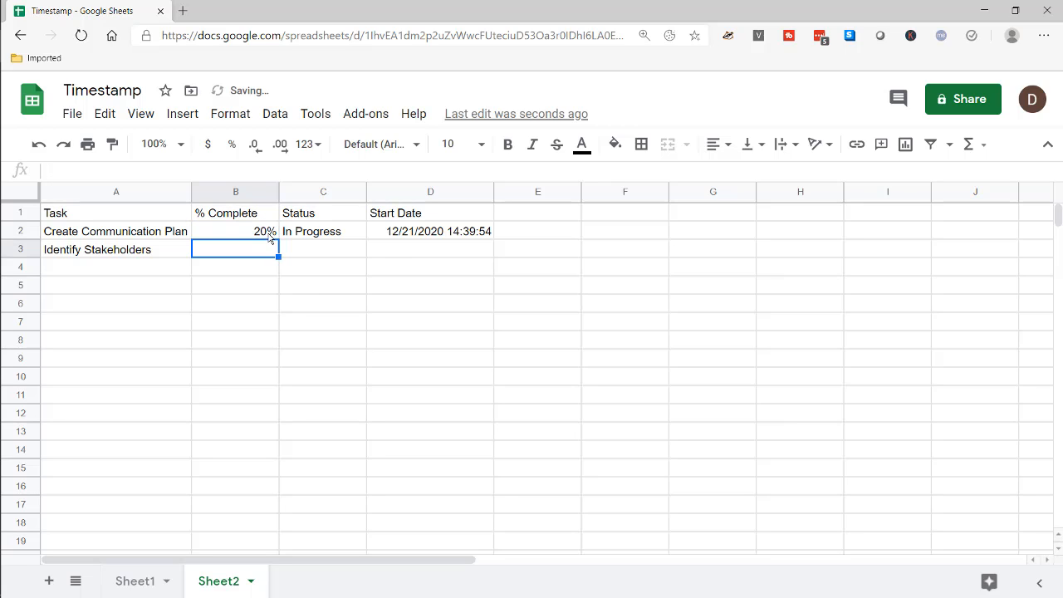
# Step: Enter the formula =now() in cell D5 as a comparison with the Start Date timestamp
pyautogui.click(407, 287)
pyautogui.write('=')
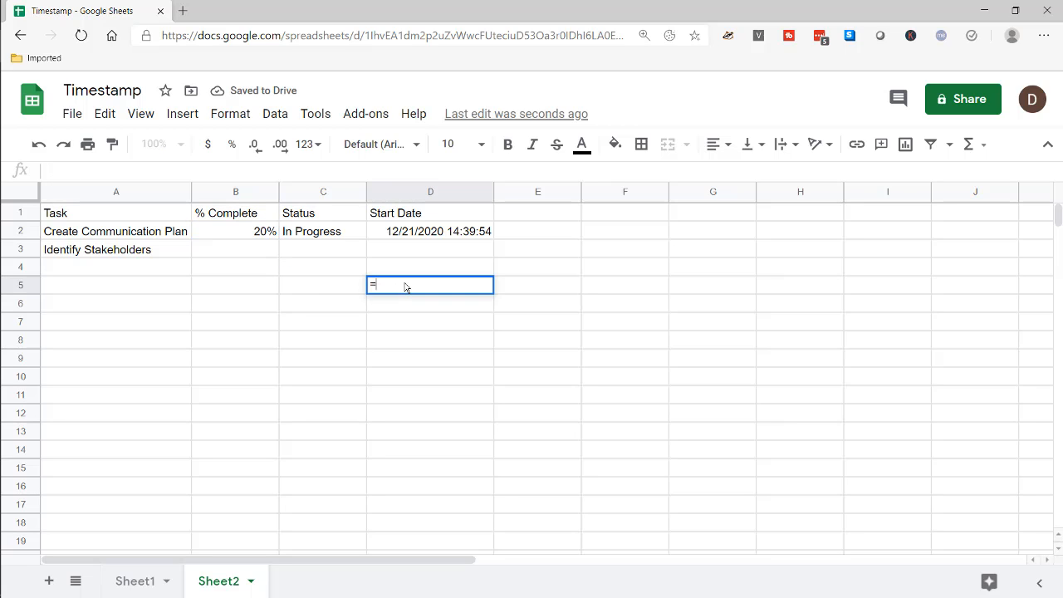
pyautogui.write('tnow')
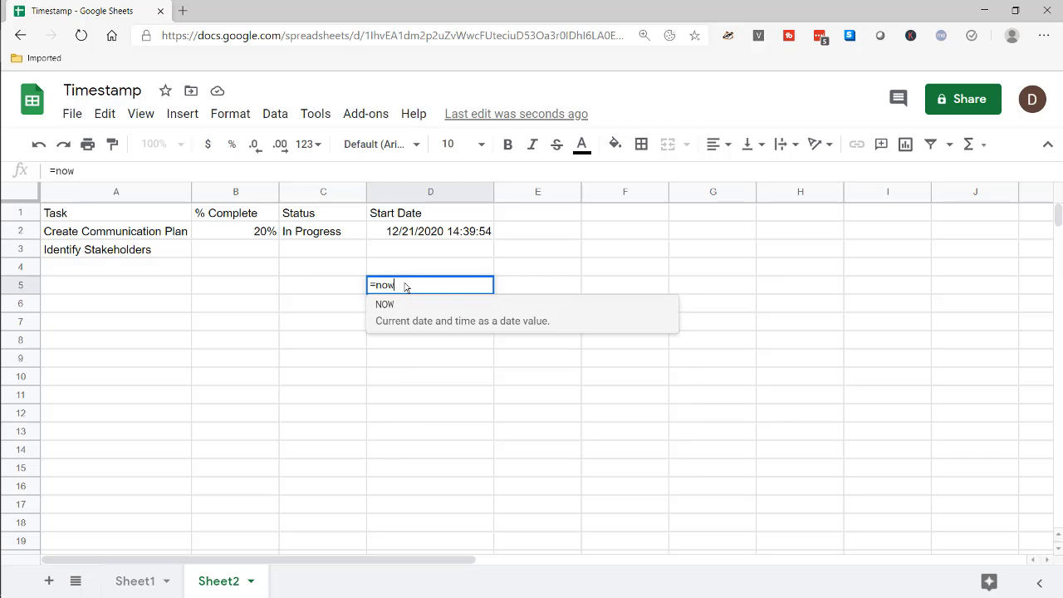
pyautogui.write('()')
pyautogui.press('Return')
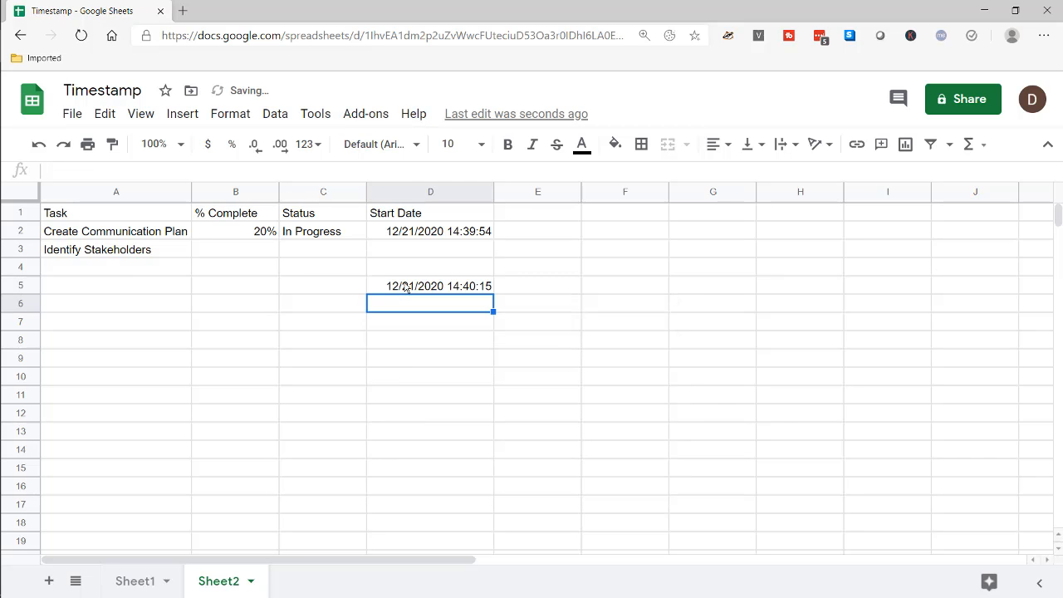
# Step: Reload the spreadsheet and compare the current time in D5 with the Start Date formula cell D2
pyautogui.click(419, 289)
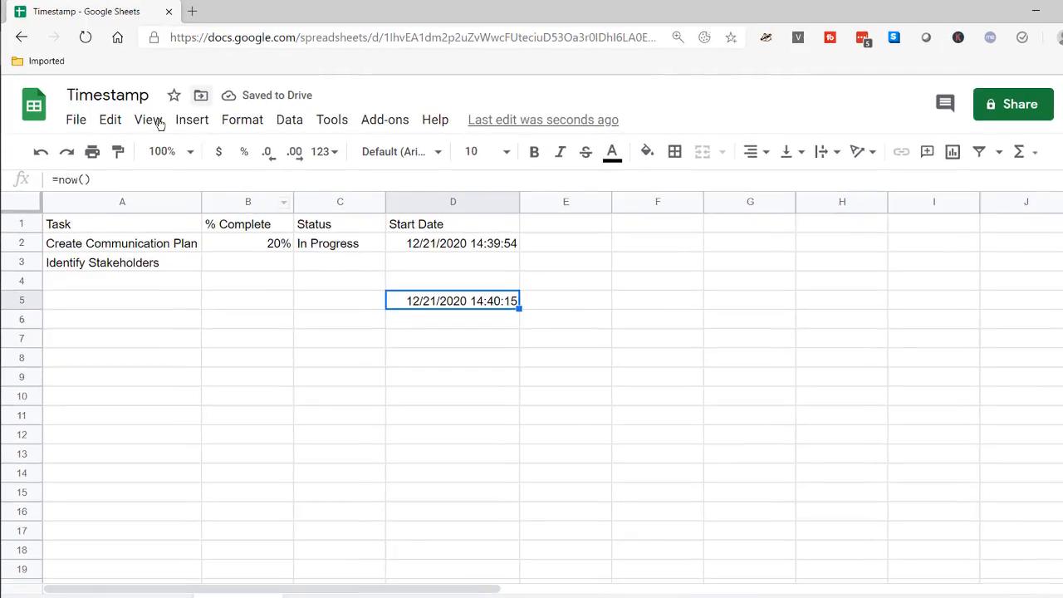
pyautogui.click(115, 51)
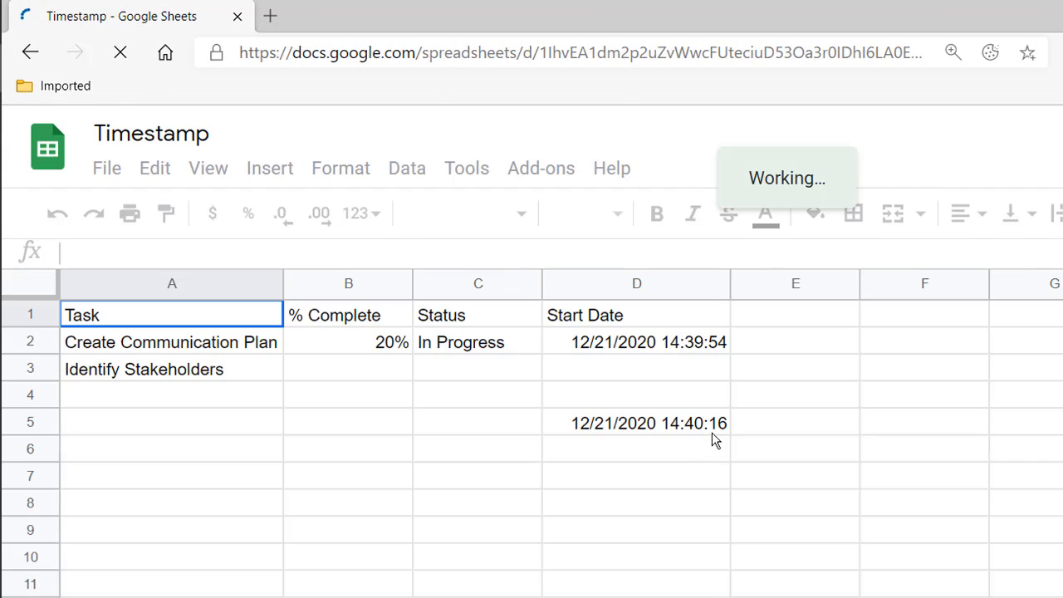
pyautogui.click(385, 343)
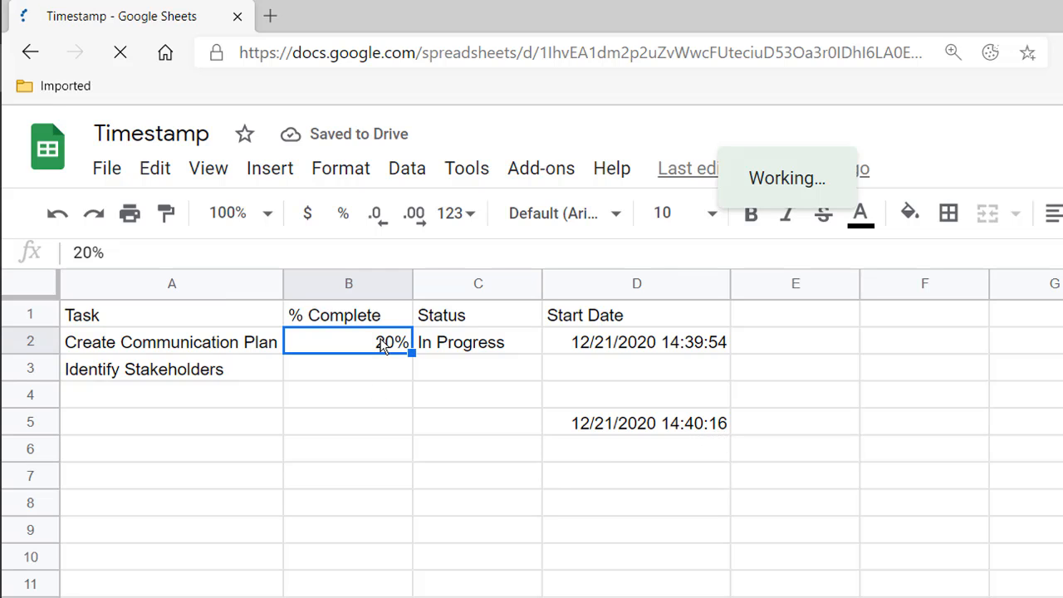
pyautogui.click(629, 346)
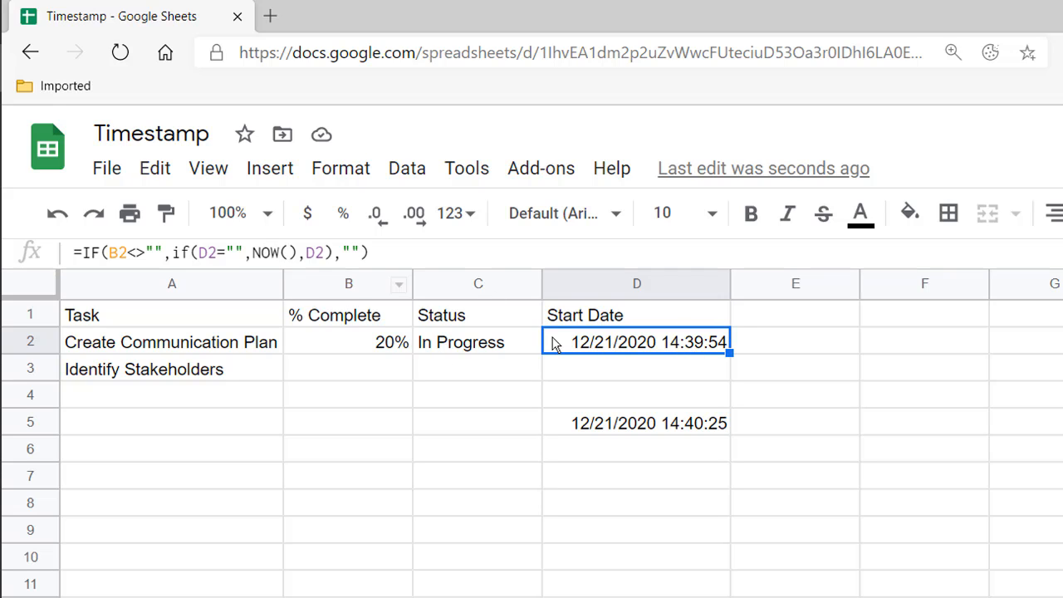
# Step: Set the % Complete of Create Communication Plan to 30%
pyautogui.click(386, 352)
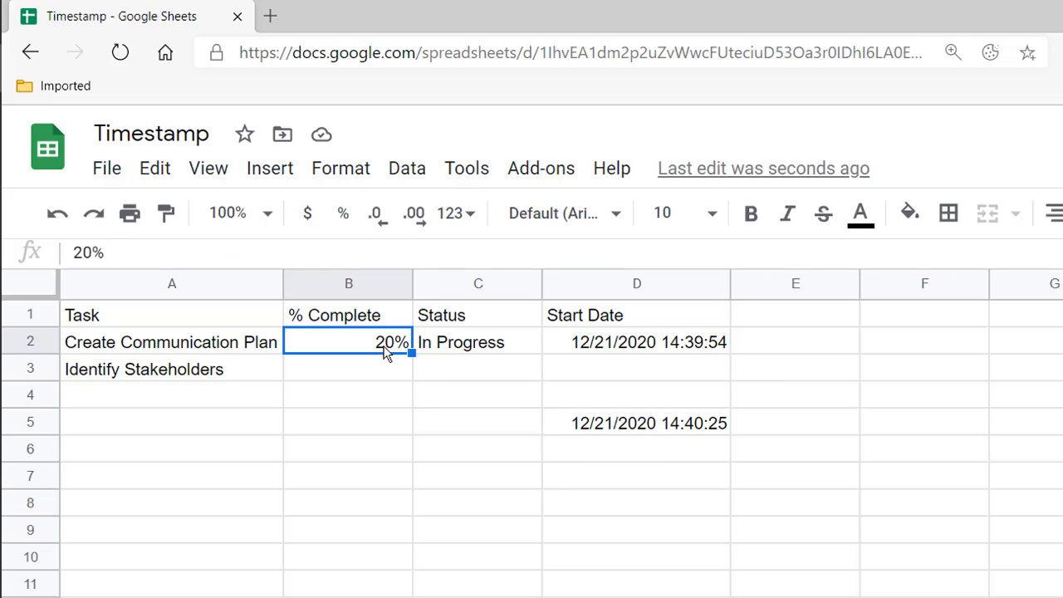
pyautogui.write('30')
pyautogui.press('Return')
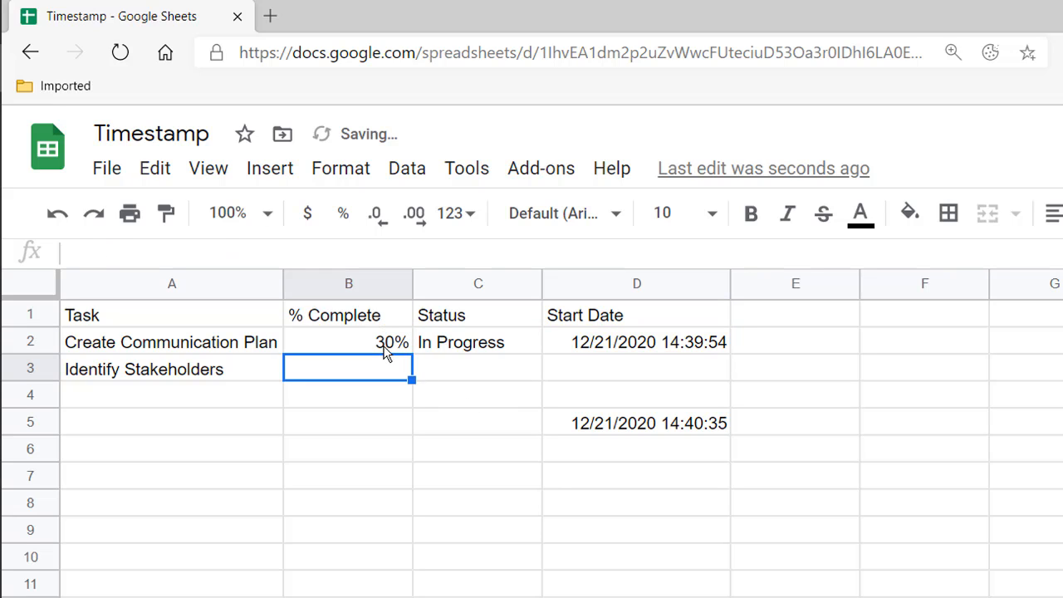
# Step: Reload the spreadsheet to compare the Start Date timestamp in D2 with the current time in D5
pyautogui.click(120, 52)
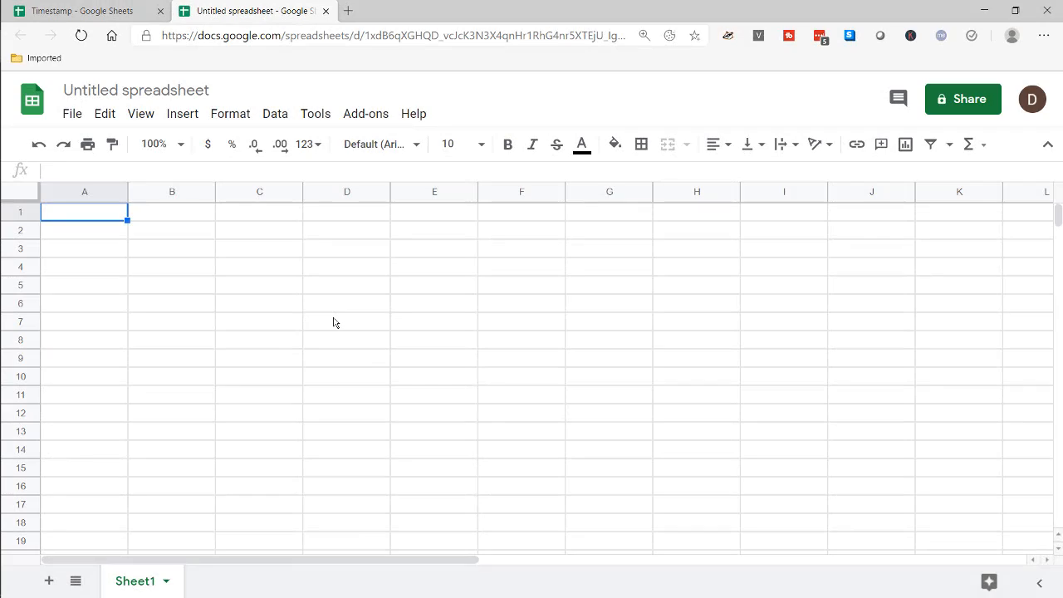
# Step: Copy the headers Task, % Complete, Status and Start Date from the Timestamp spreadsheet into row 1 of the untitled spreadsheet
pyautogui.click(118, 14)
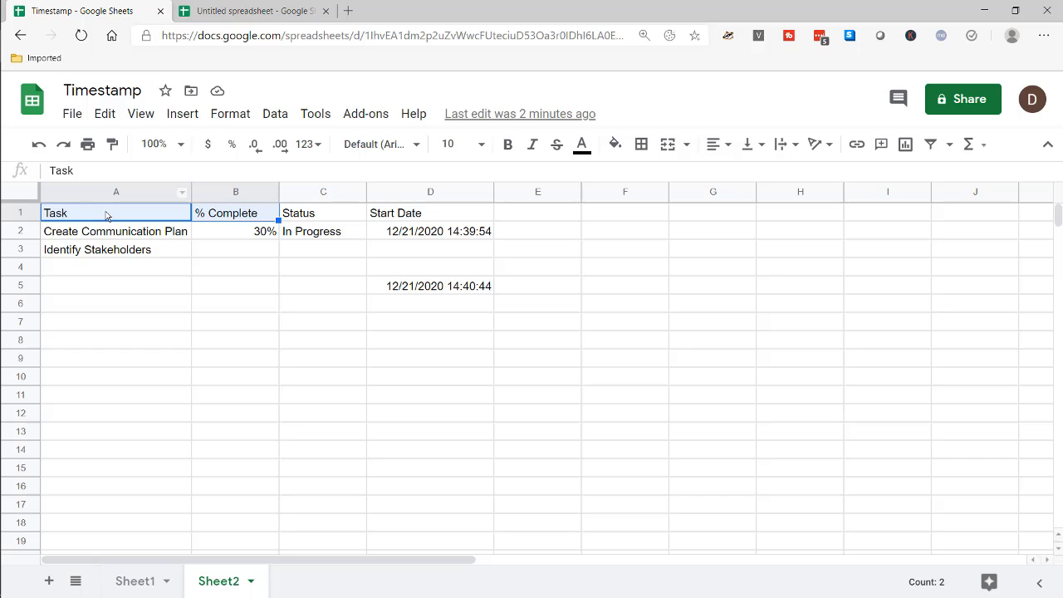
pyautogui.moveTo(128, 211); pyautogui.dragTo(385, 215)
pyautogui.hotkey('ctrl', 'c')
pyautogui.click(268, 14)
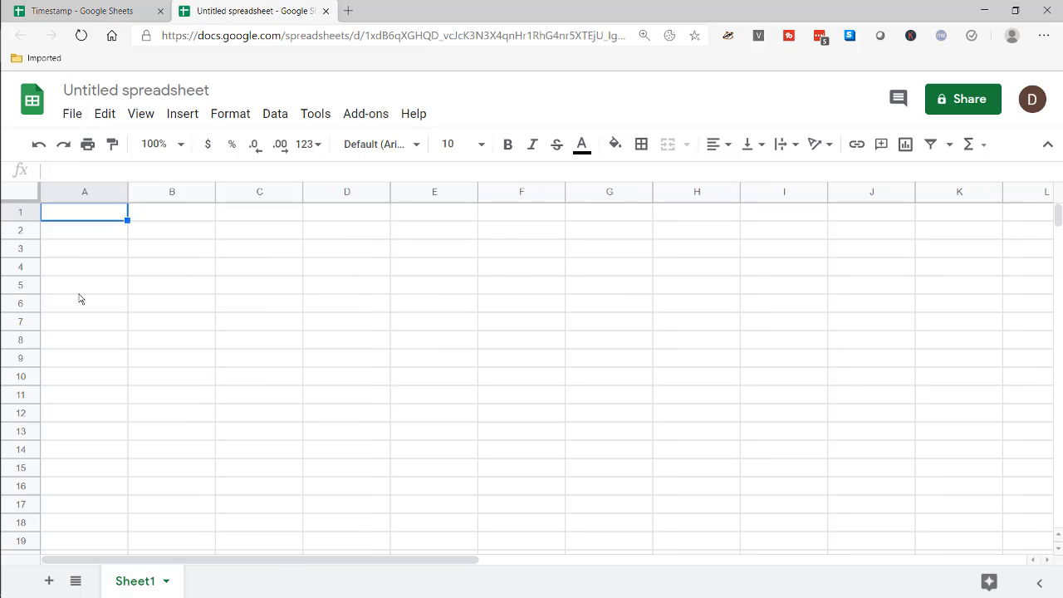
pyautogui.hotkey('ctrl', 'v')
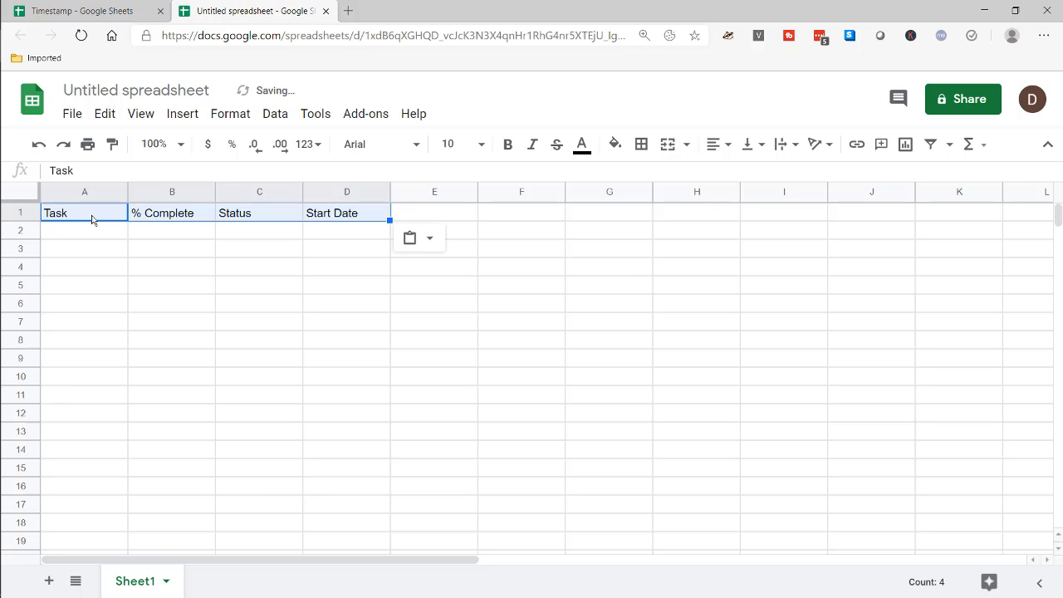
# Step: Enter Task One in cell A2 under the Task header
pyautogui.click(93, 239)
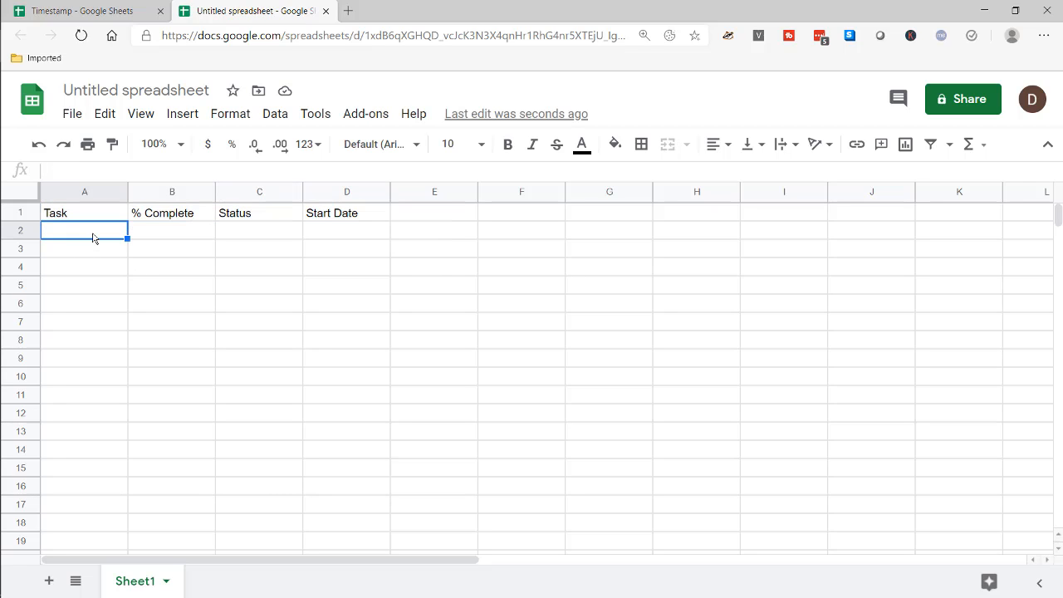
pyautogui.write('Task O')
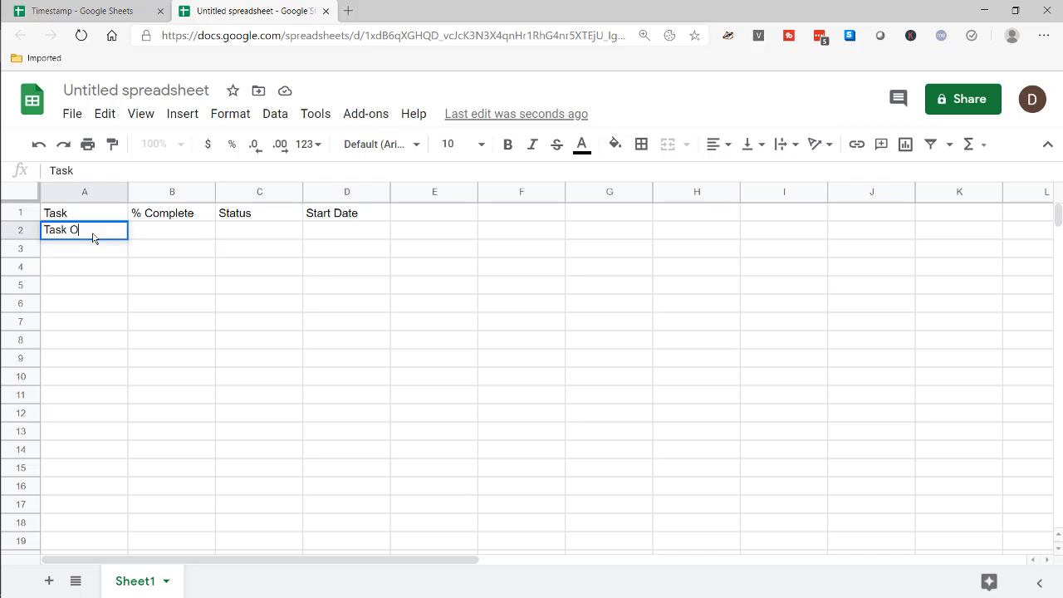
pyautogui.write('ne')
pyautogui.press('Tab')
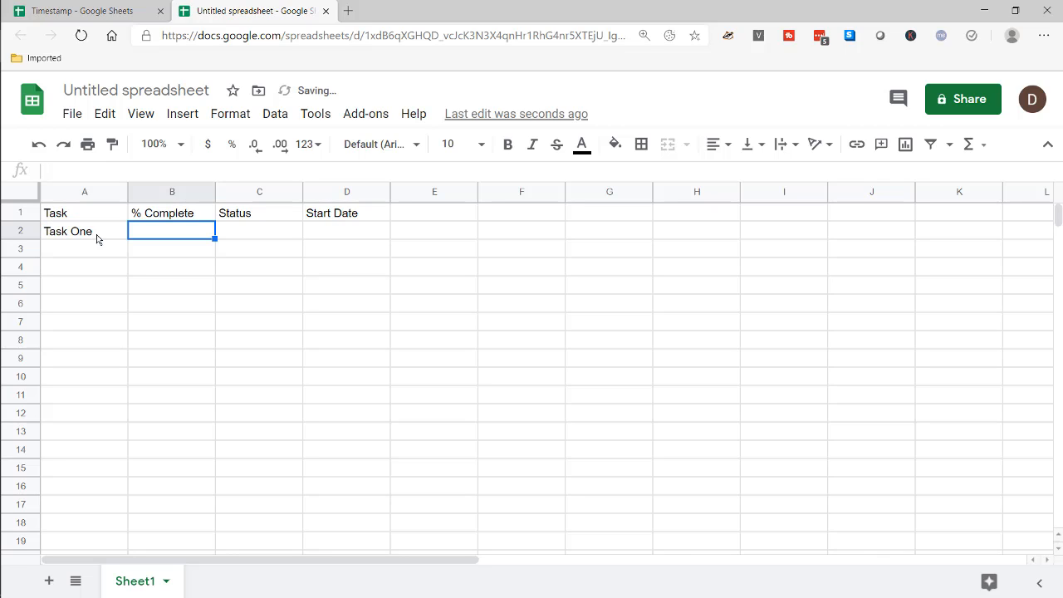
# Step: Begin the Start Date formula in D2 with an outer IF testing that % Complete is not blank: =if(B2<>"",
pyautogui.click(243, 238)
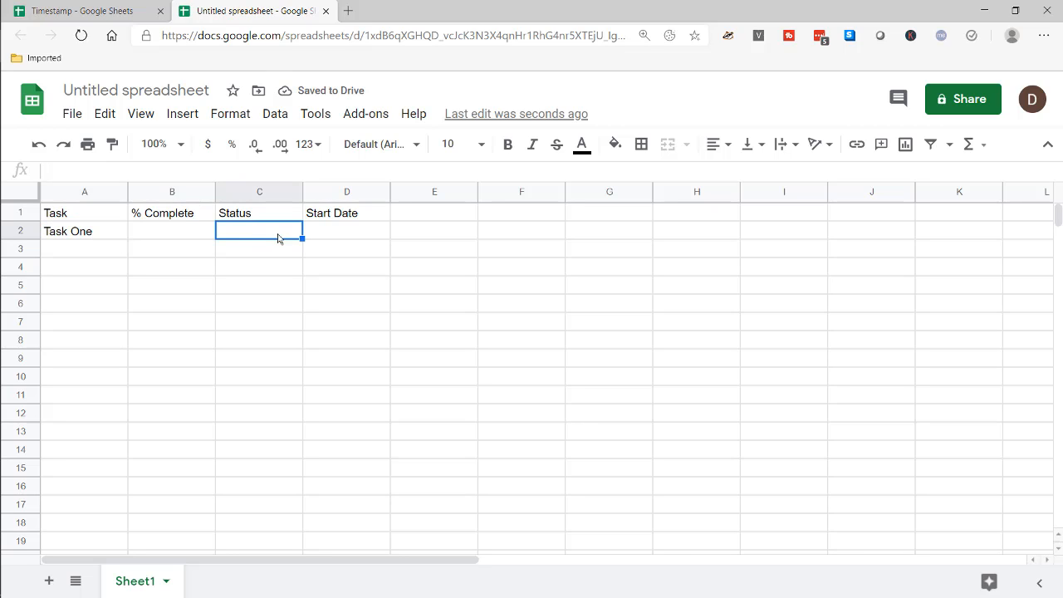
pyautogui.click(327, 237)
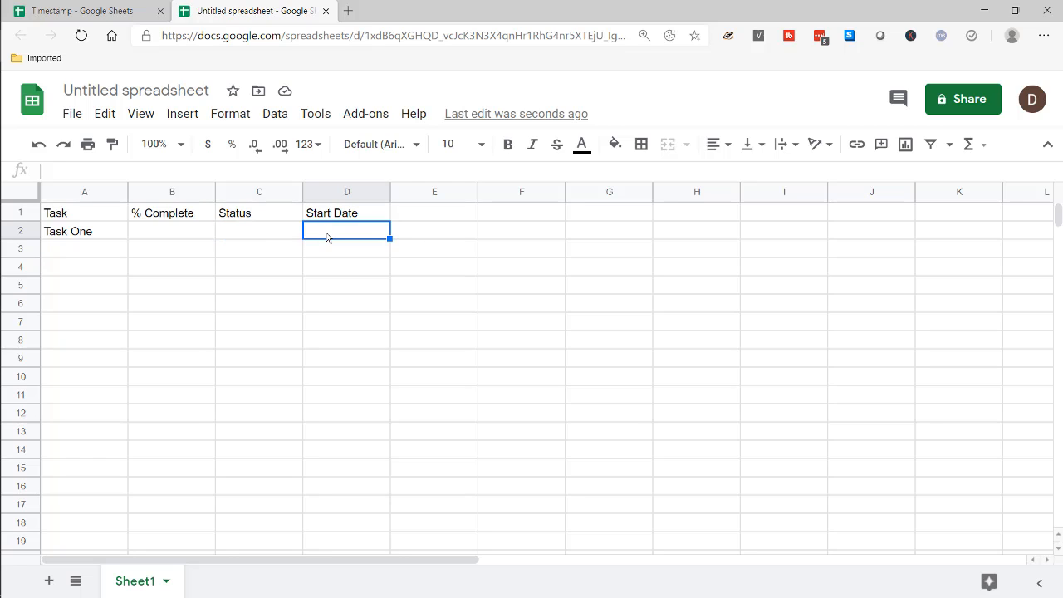
pyautogui.click(244, 171)
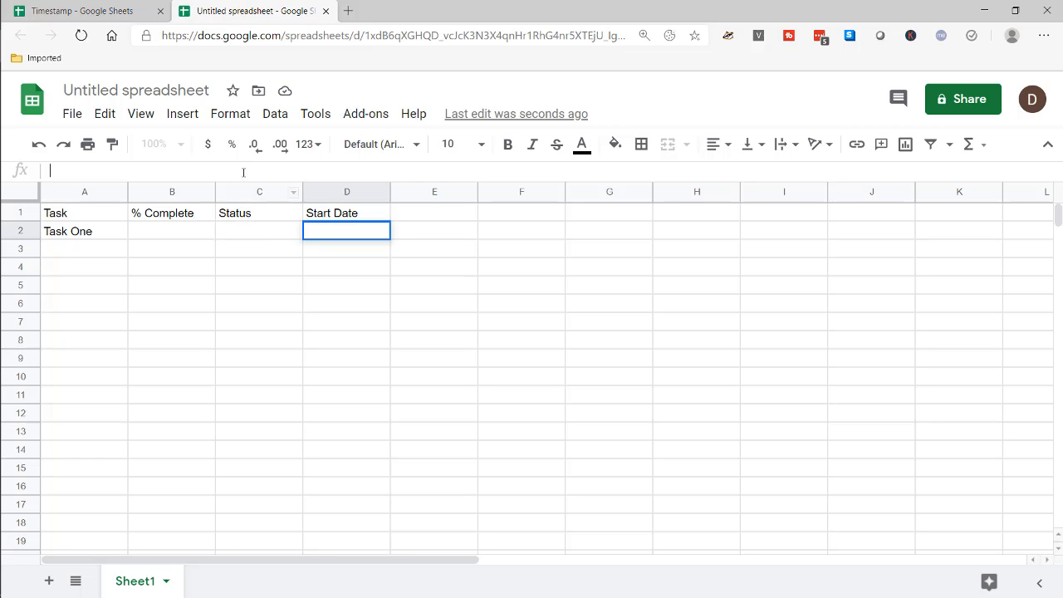
pyautogui.write('=')
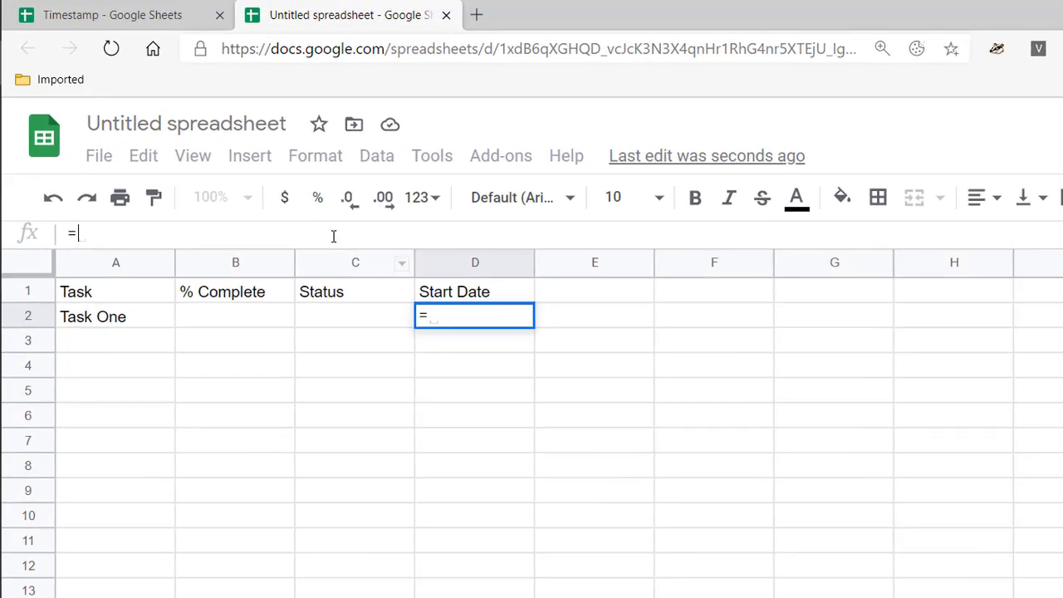
pyautogui.write('if')
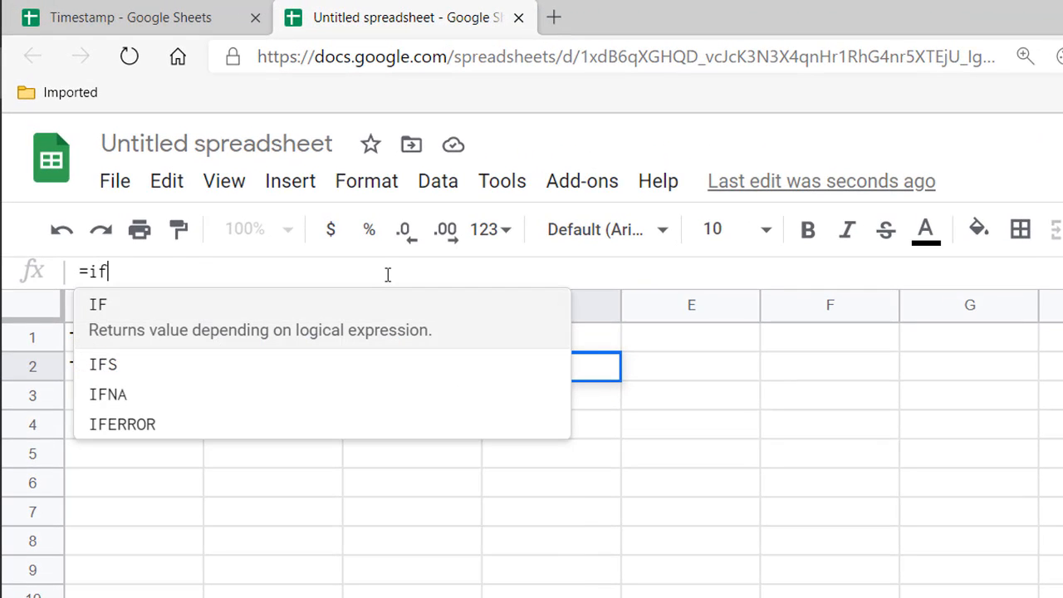
pyautogui.write('(')
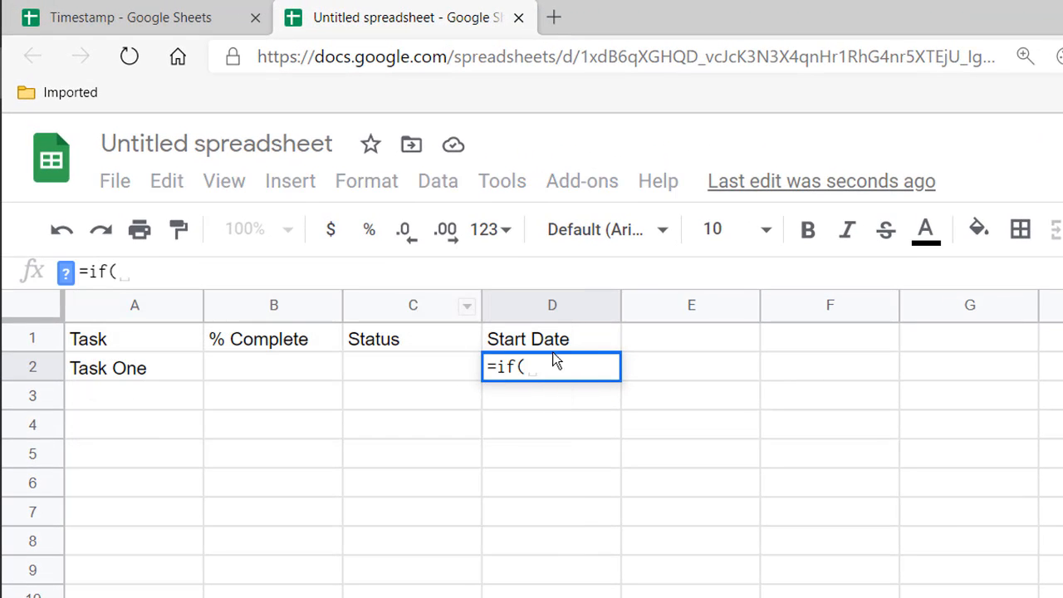
pyautogui.click(262, 371)
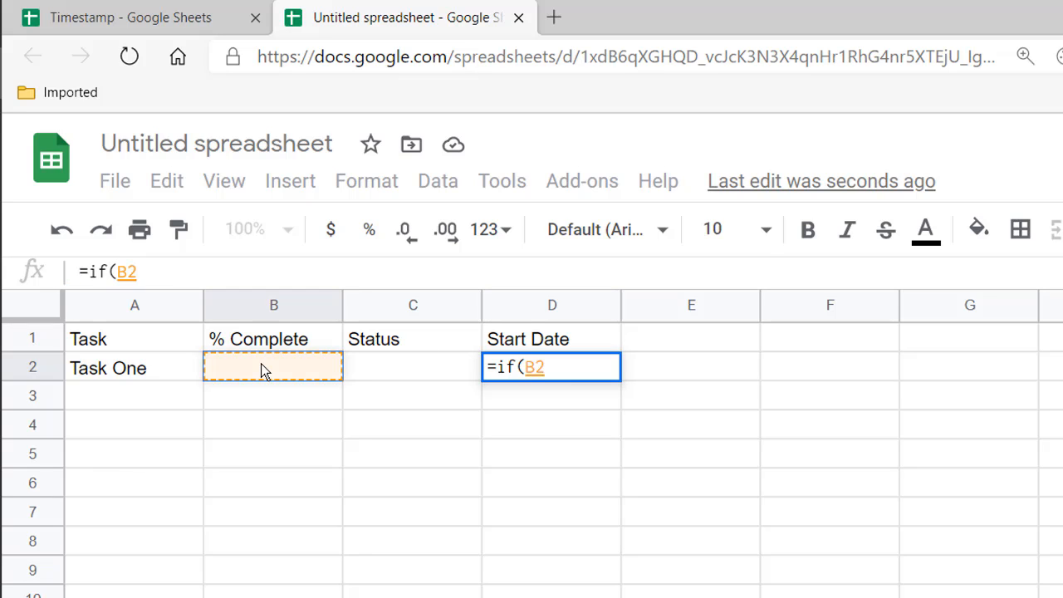
pyautogui.write('<>')
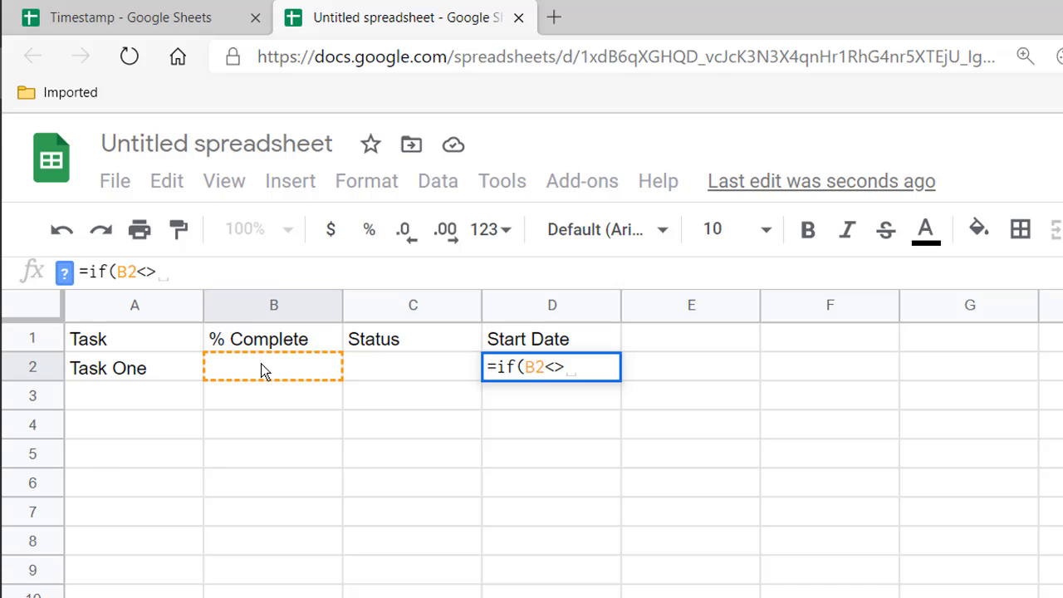
pyautogui.write('""')
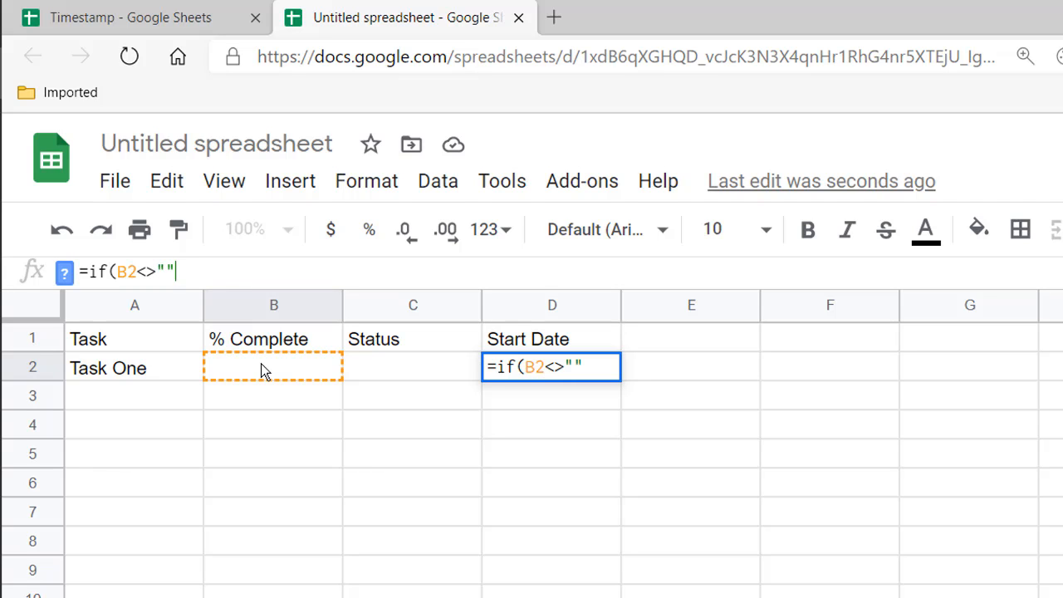
pyautogui.write(', ')
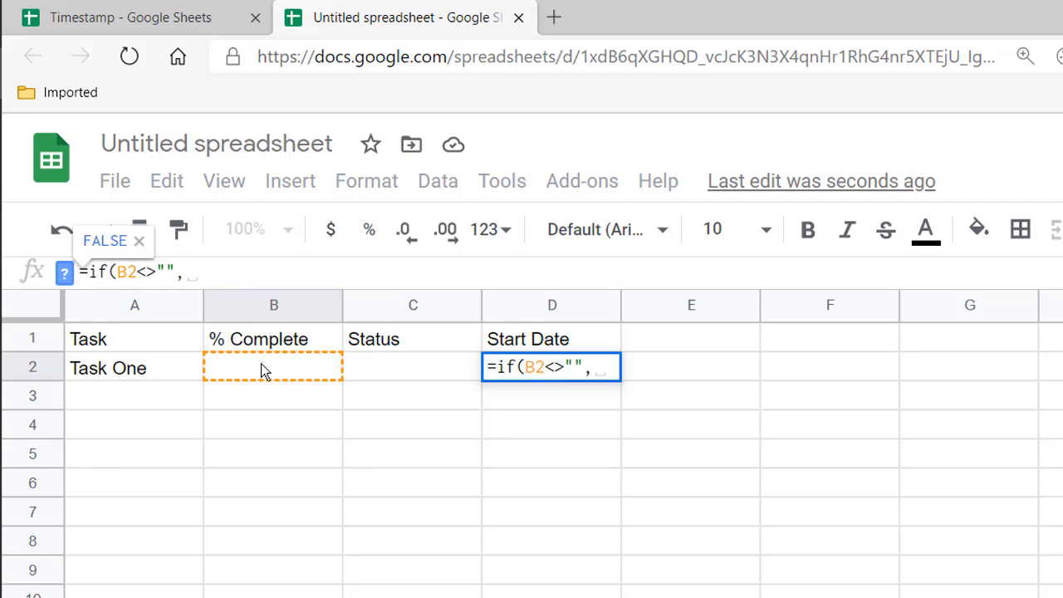
# Step: Complete the D2 formula with a nested IF and a blank fallback, so it reads =if(B2<>"",if(d2="",today(),d2),"")
pyautogui.write('if')
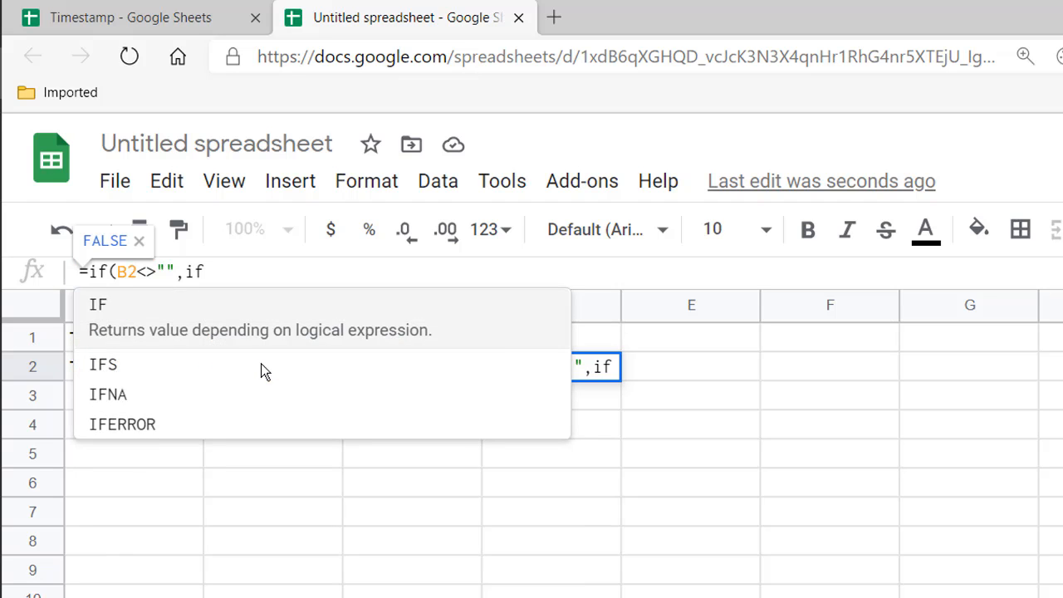
pyautogui.write('(')
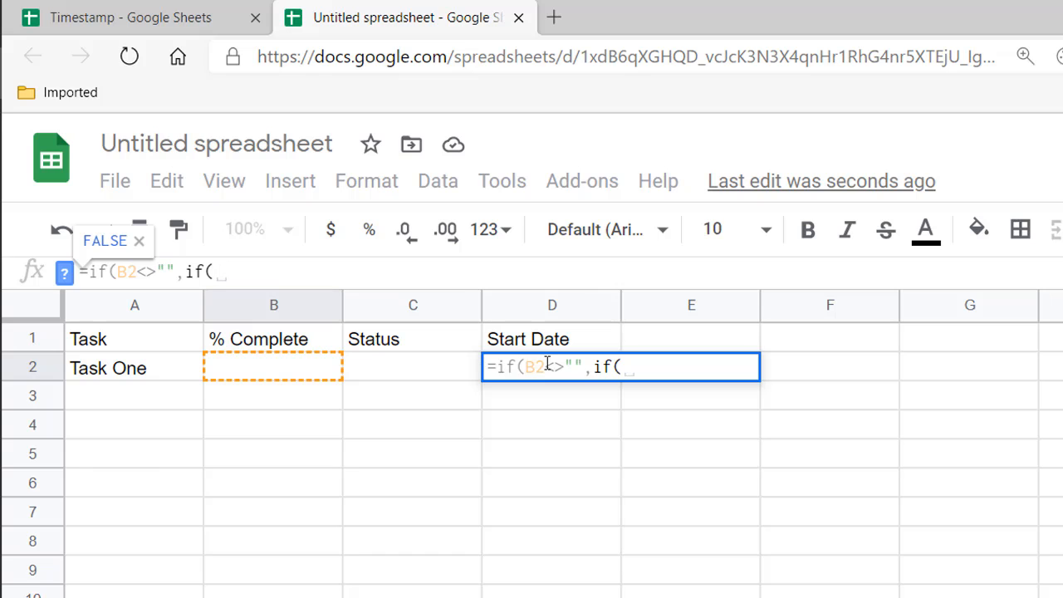
pyautogui.write('d2')
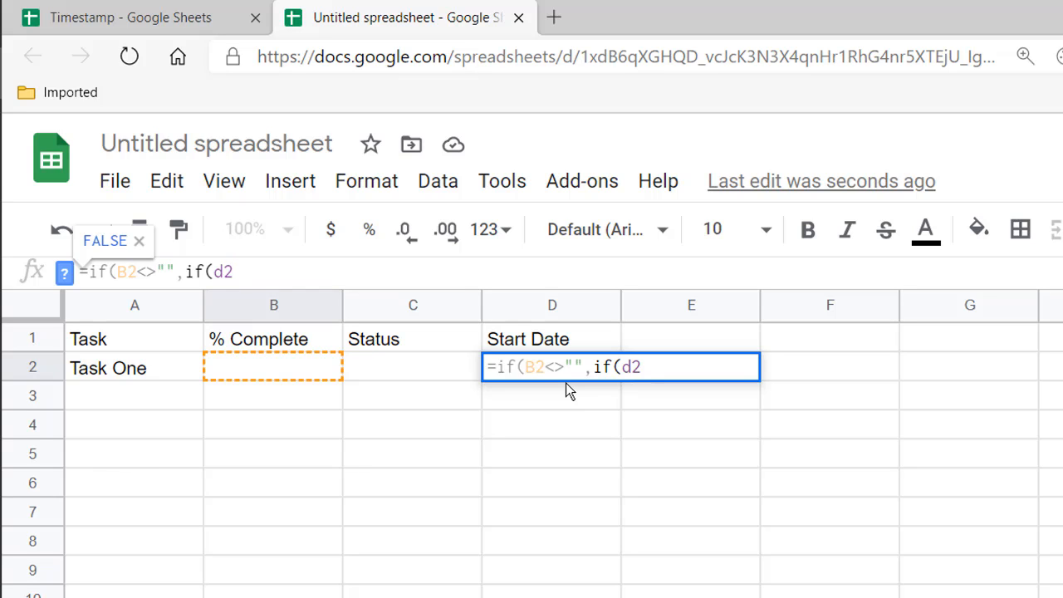
pyautogui.write('=')
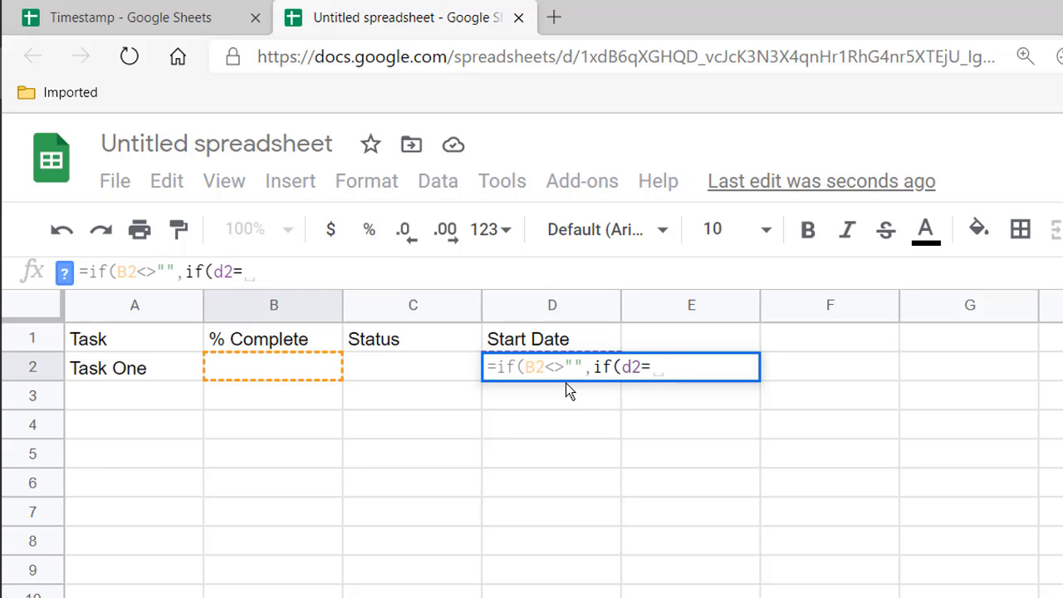
pyautogui.write('"",to')
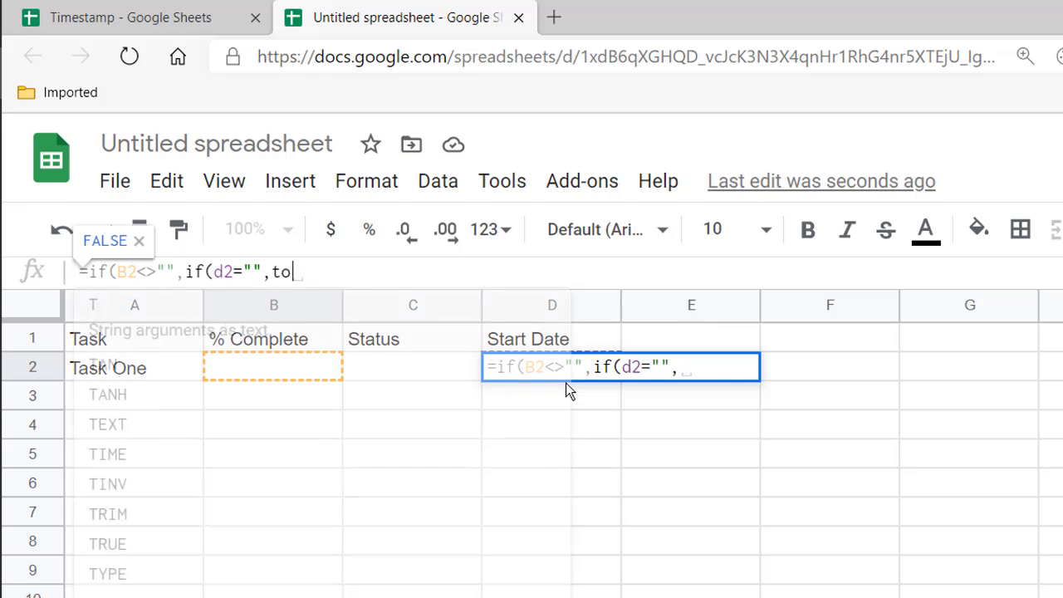
pyautogui.write('day()')
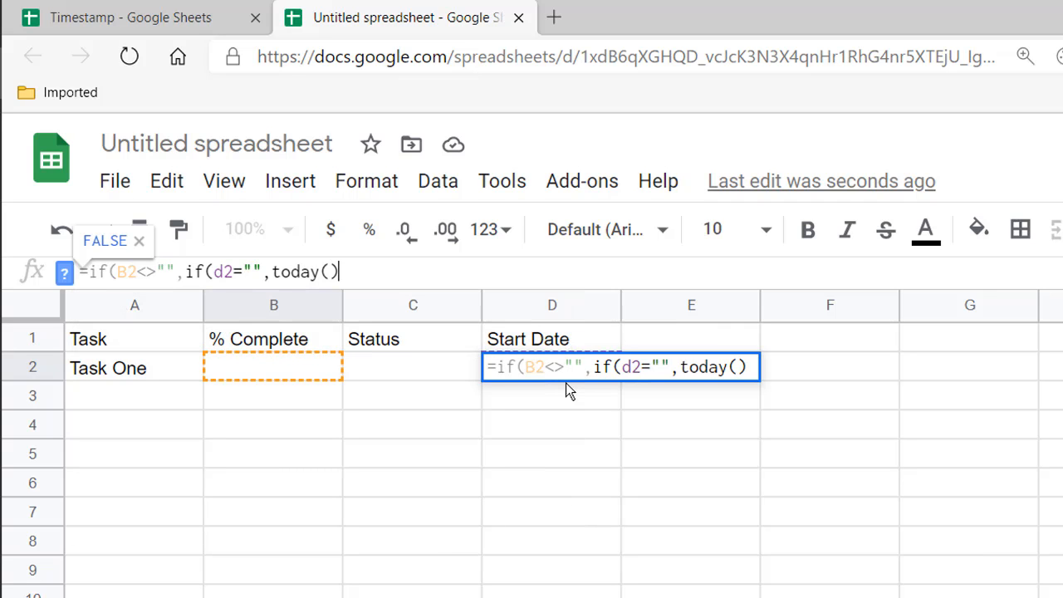
pyautogui.write(',')
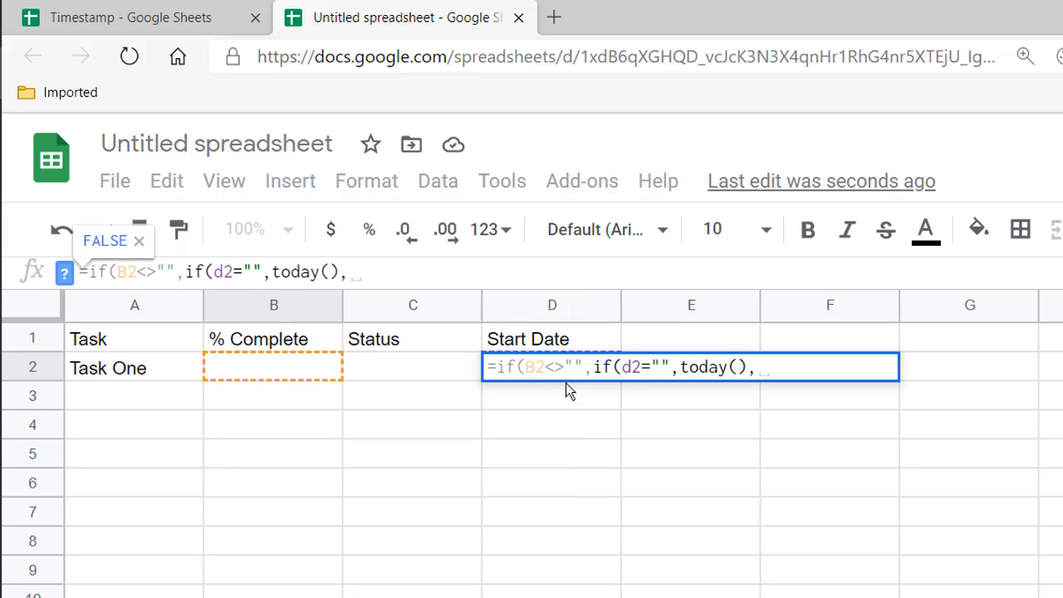
pyautogui.press('BackSpace')
pyautogui.write('d2')
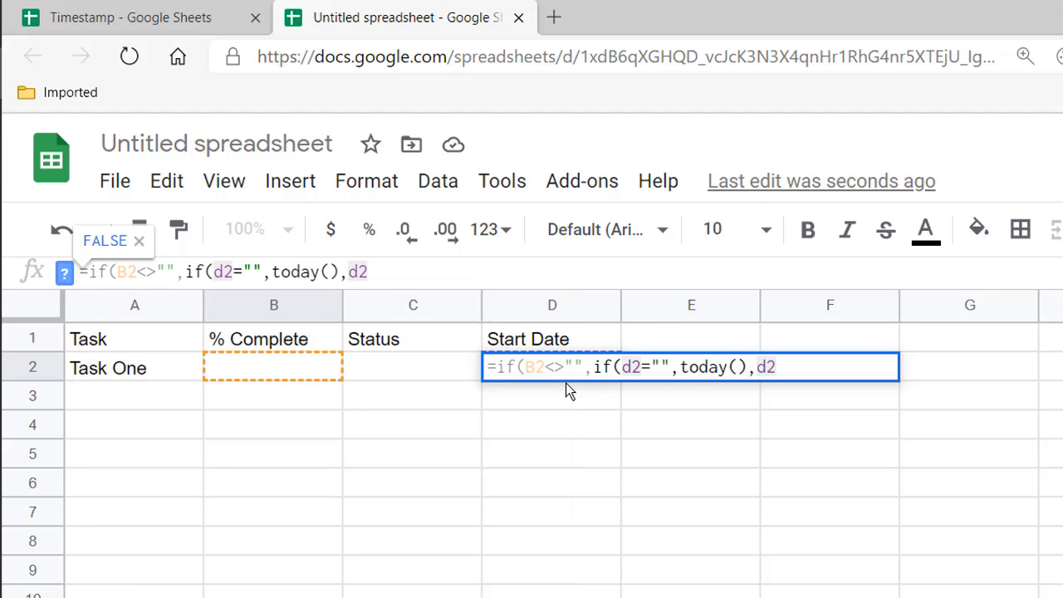
pyautogui.write(')')
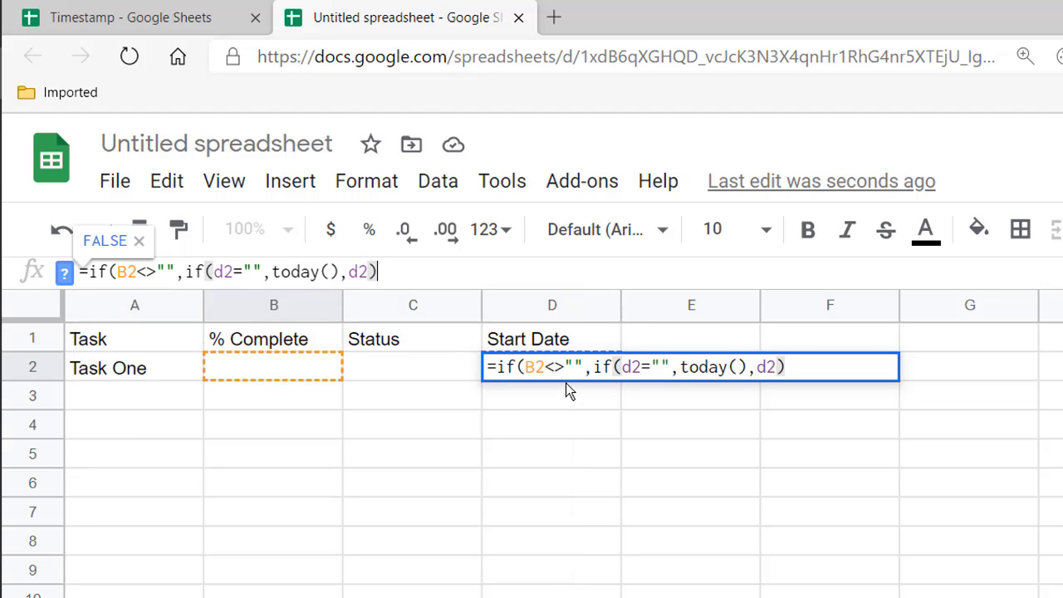
pyautogui.write(',')
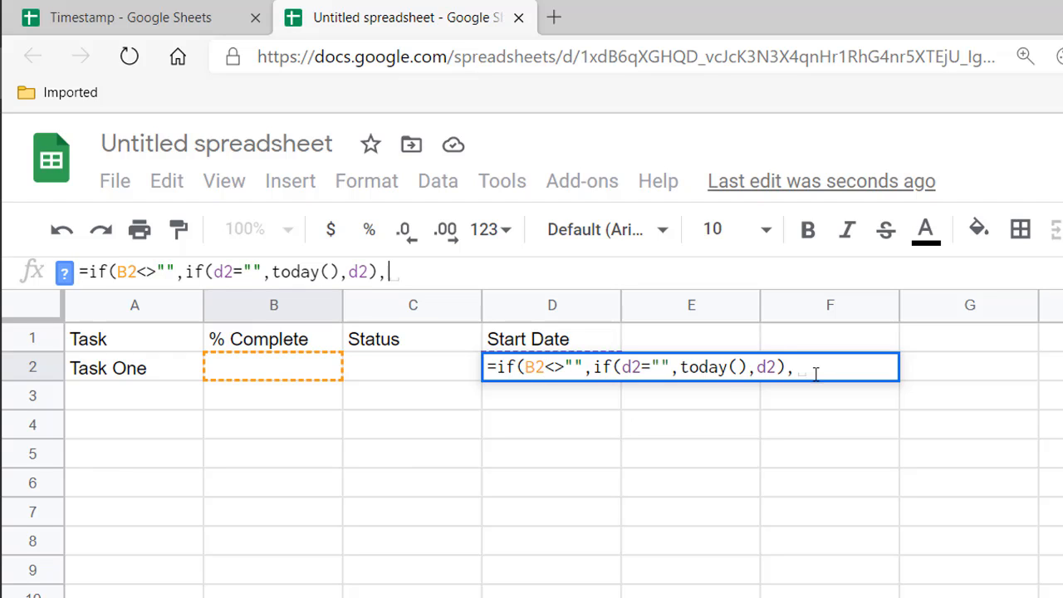
pyautogui.write('""')
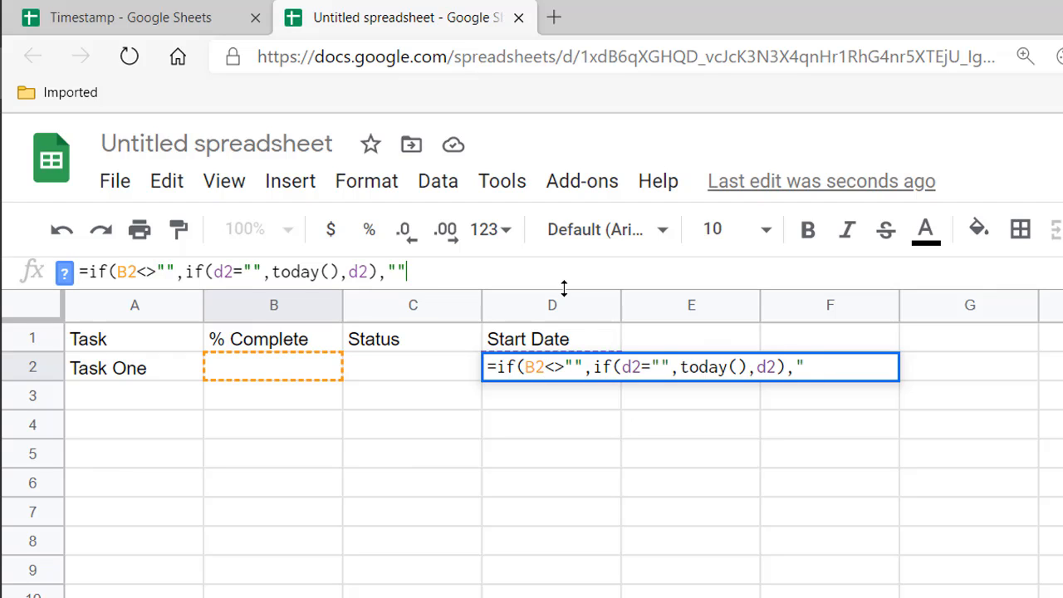
pyautogui.write(')')
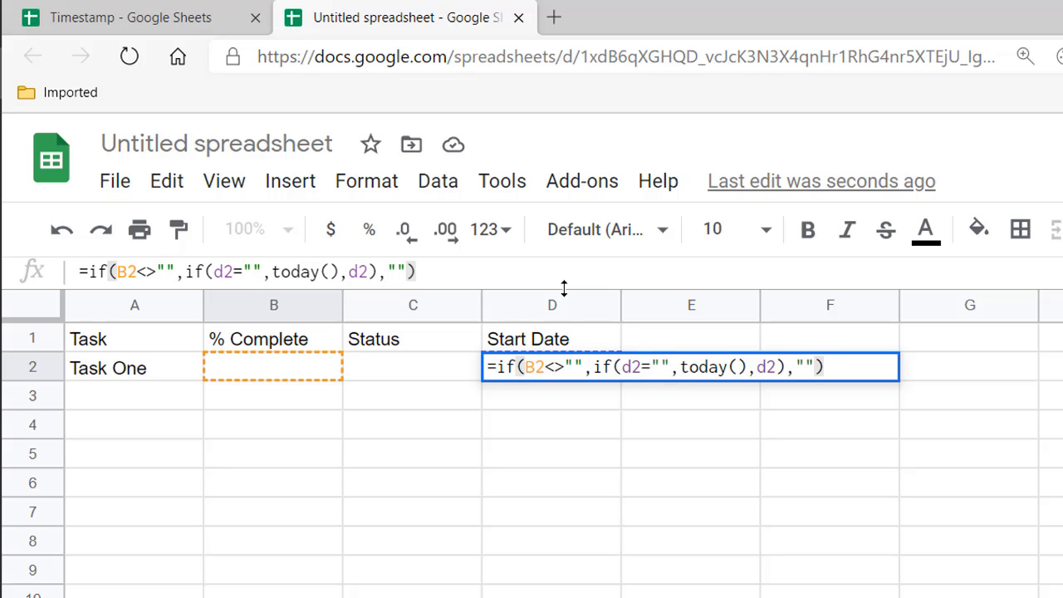
pyautogui.press('Return')
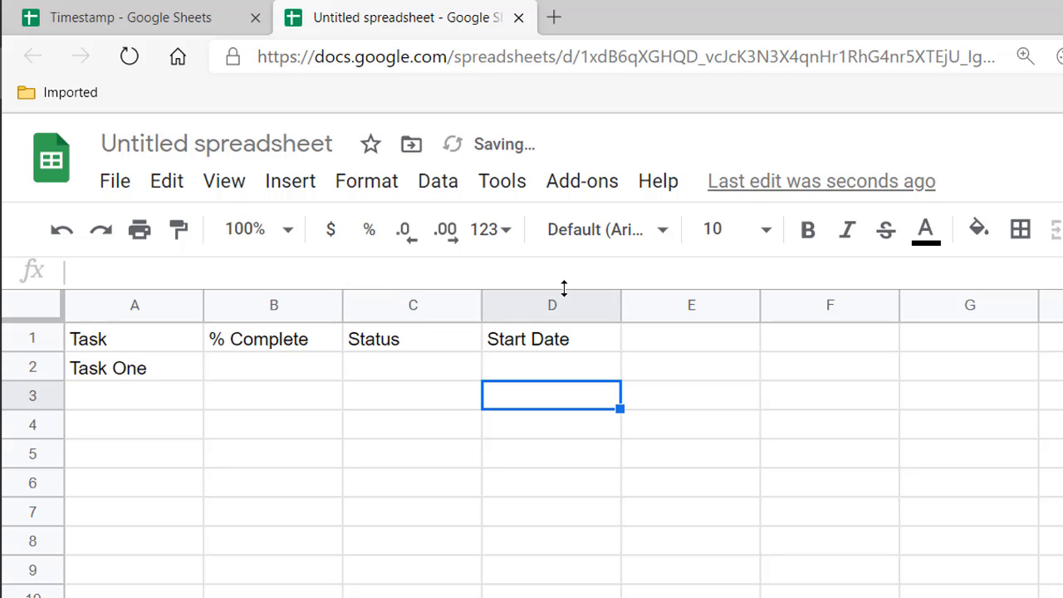
# Step: Set Task One's % Complete to 10% and read the note on Start Date cell D2
pyautogui.click(304, 371)
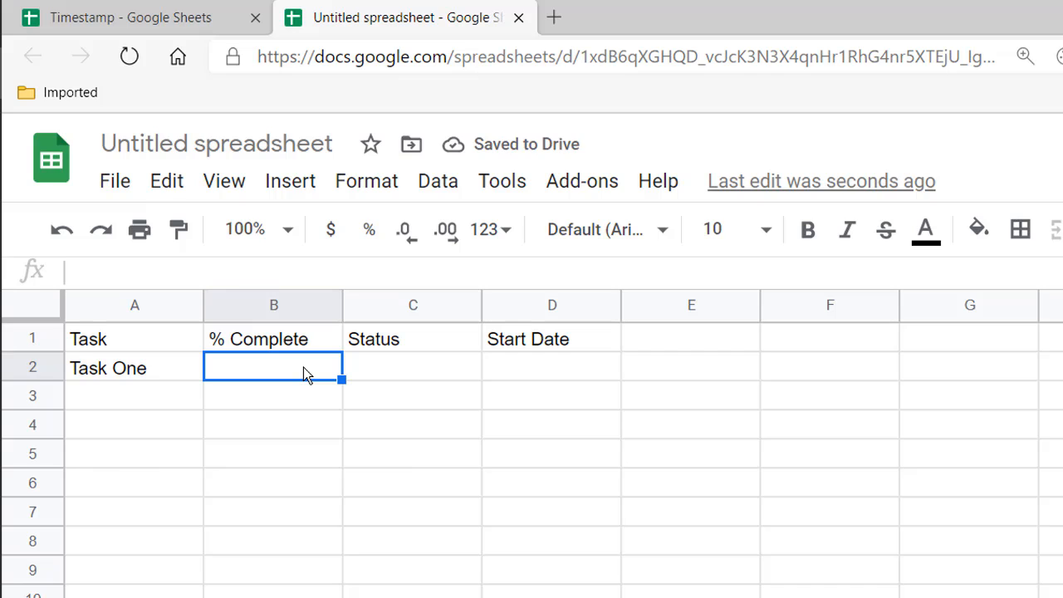
pyautogui.write('10')
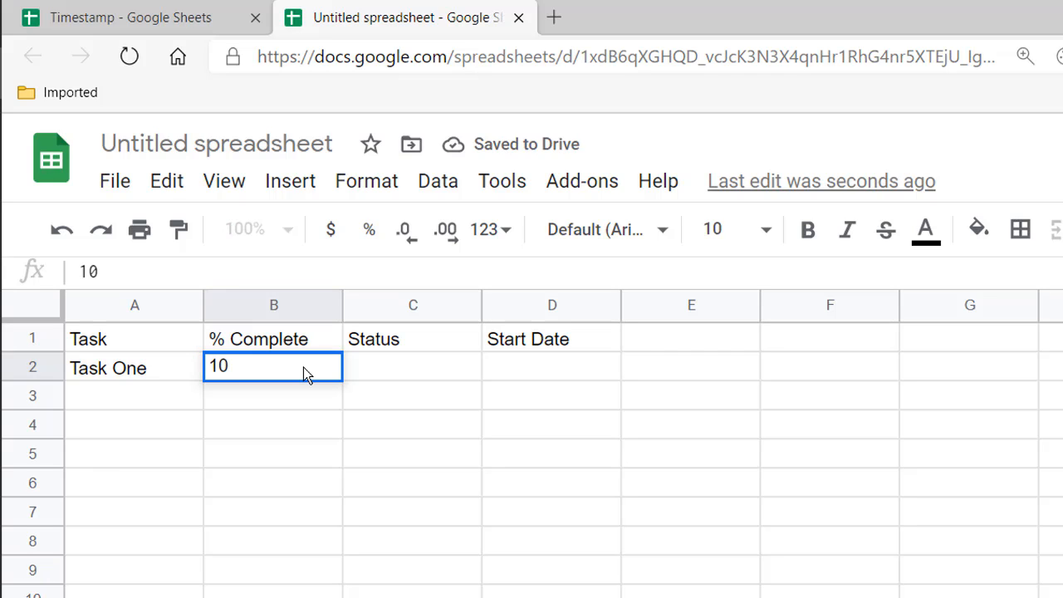
pyautogui.write('%')
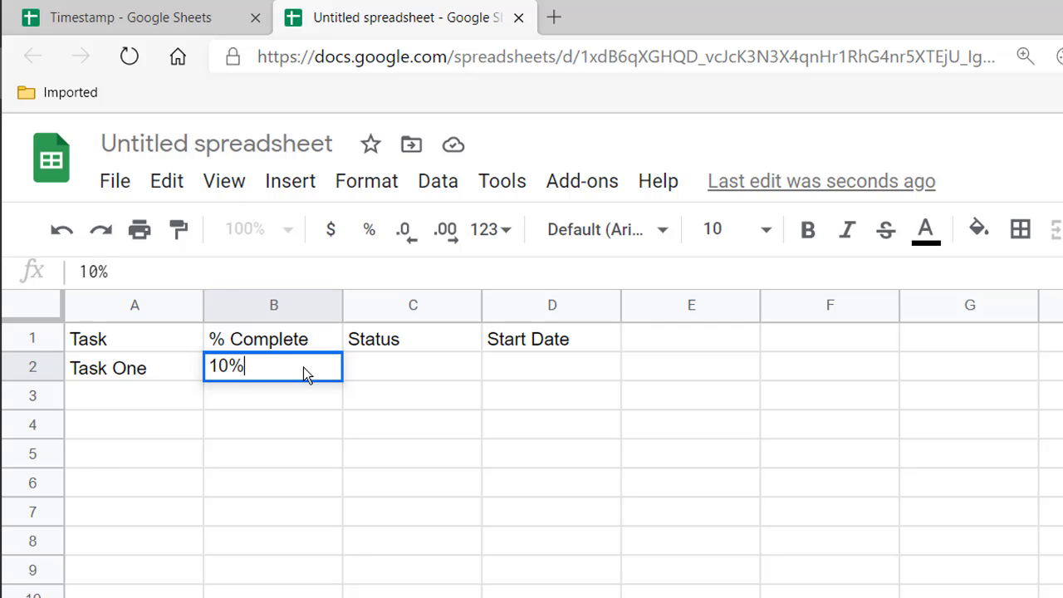
pyautogui.press('Return')
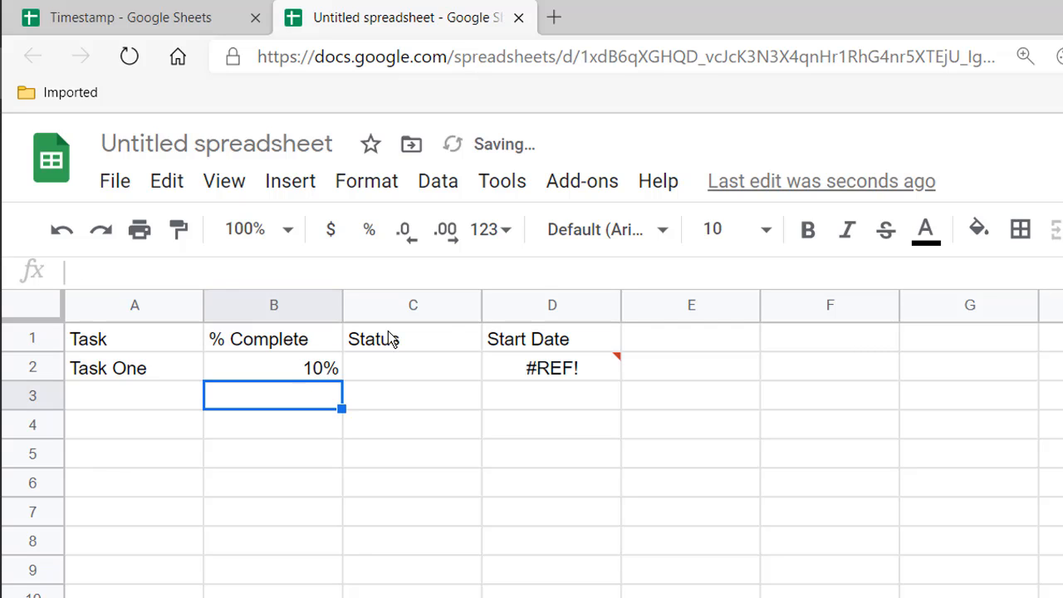
pyautogui.moveTo(547, 373)
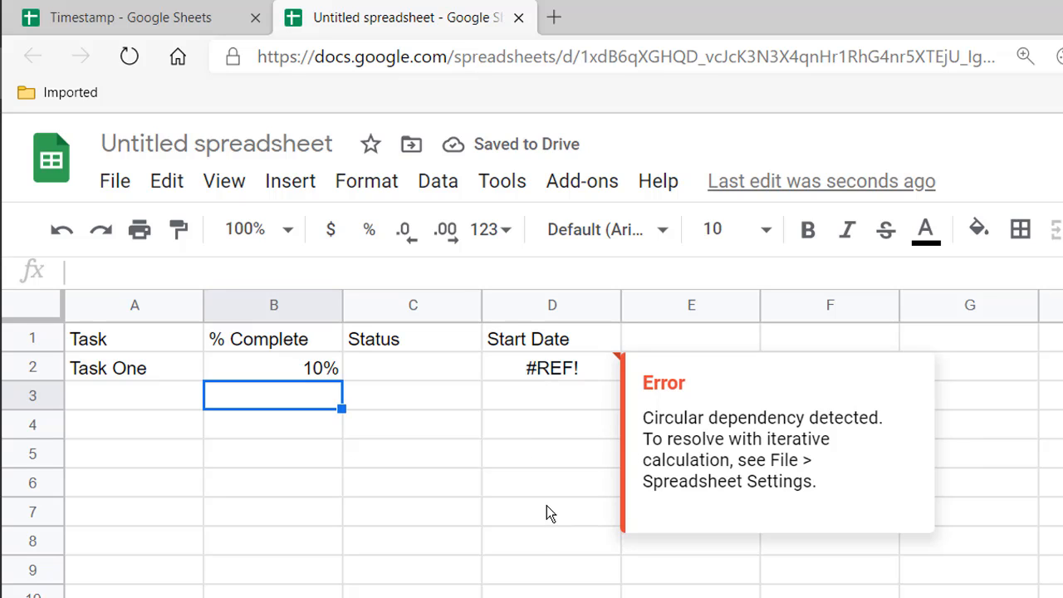
pyautogui.click(546, 508)
pyautogui.click(574, 367)
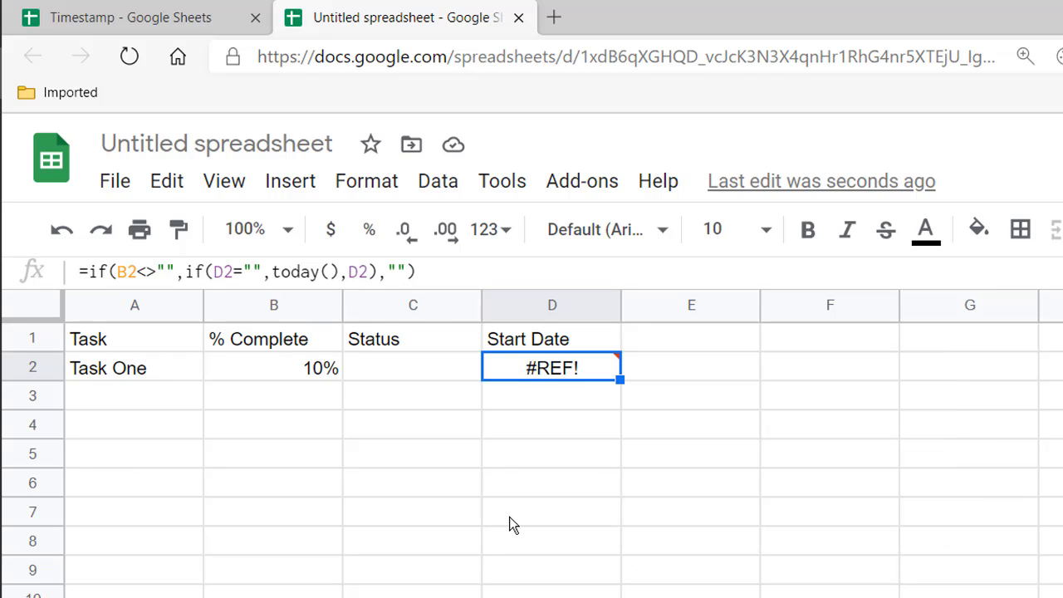
pyautogui.click(804, 339)
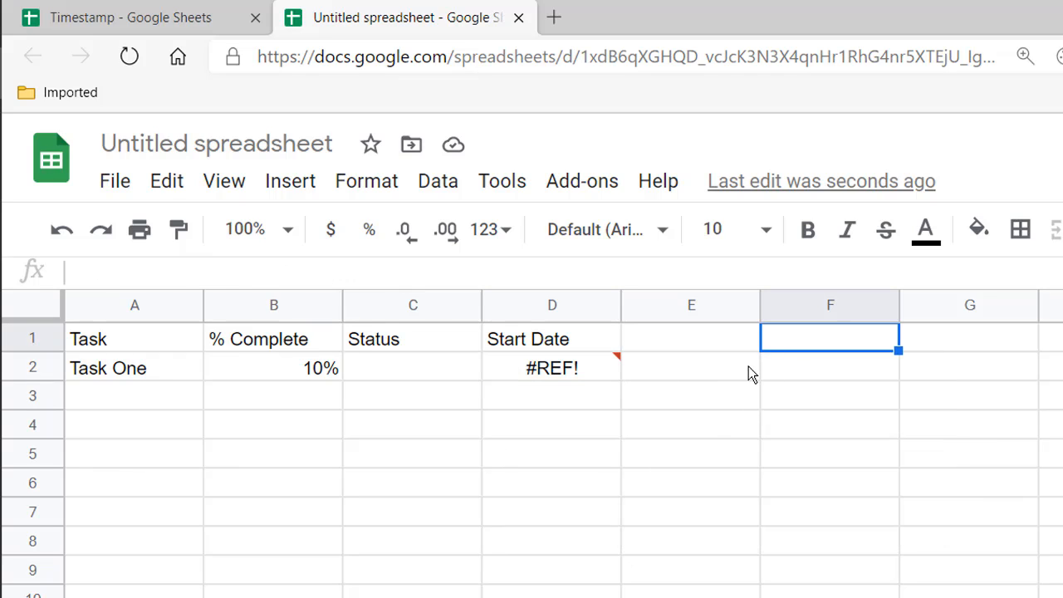
pyautogui.click(121, 187)
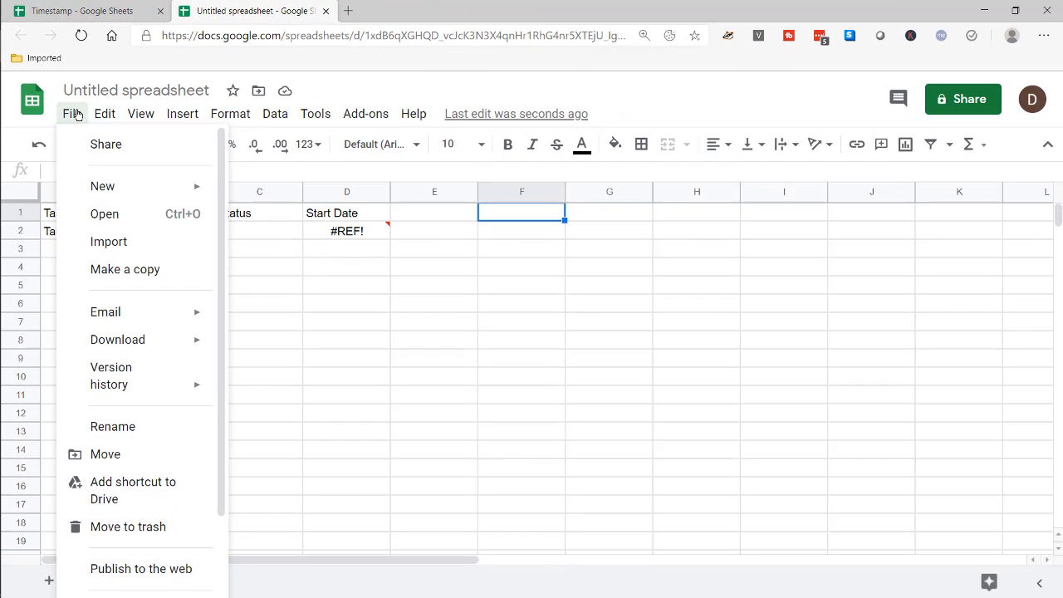
pyautogui.scroll(-1, 104, 424)
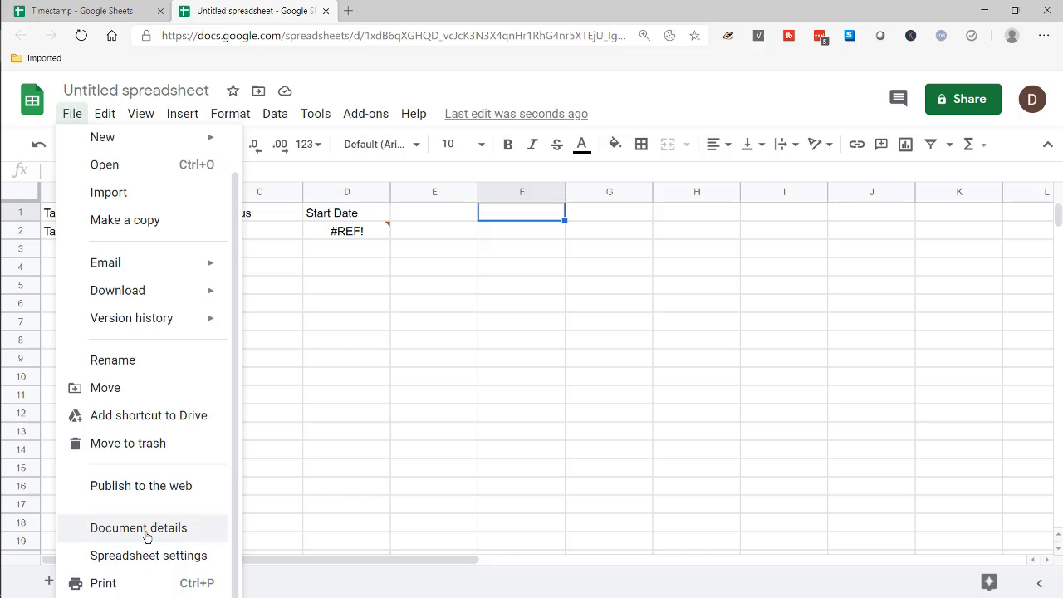
pyautogui.click(162, 555)
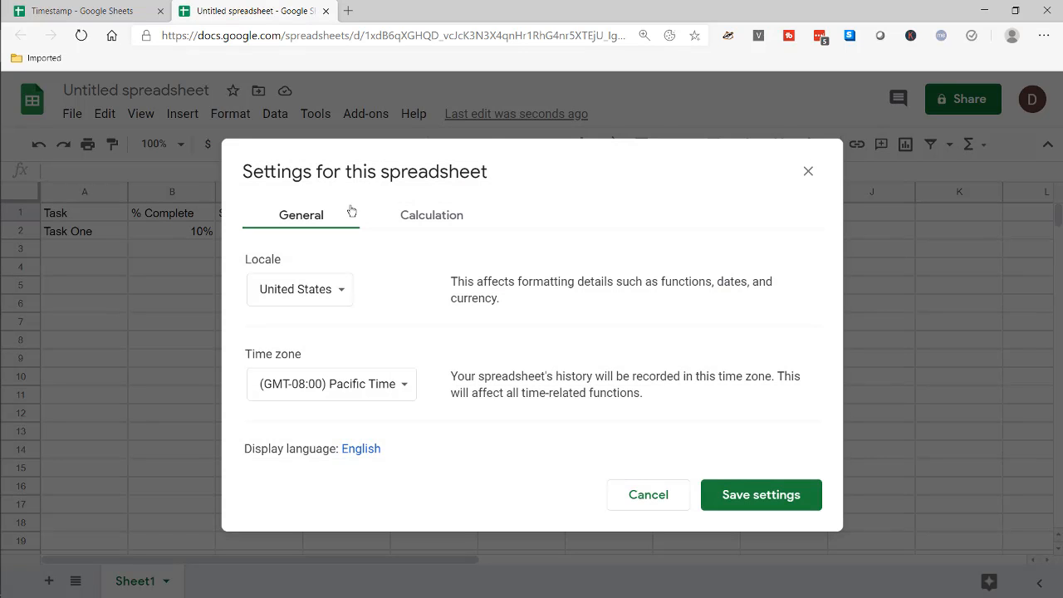
pyautogui.click(439, 215)
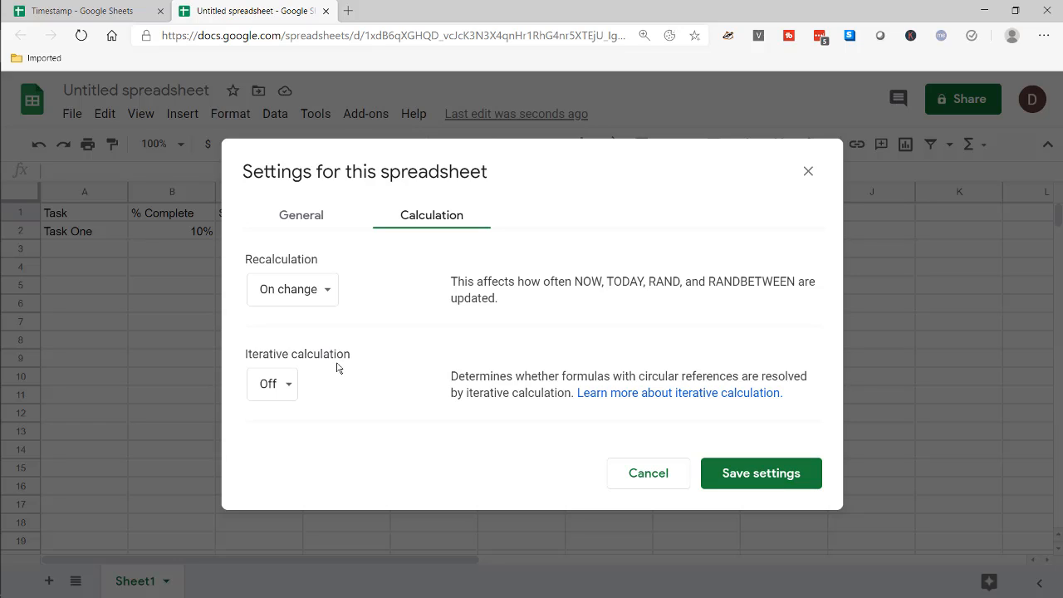
pyautogui.click(289, 384)
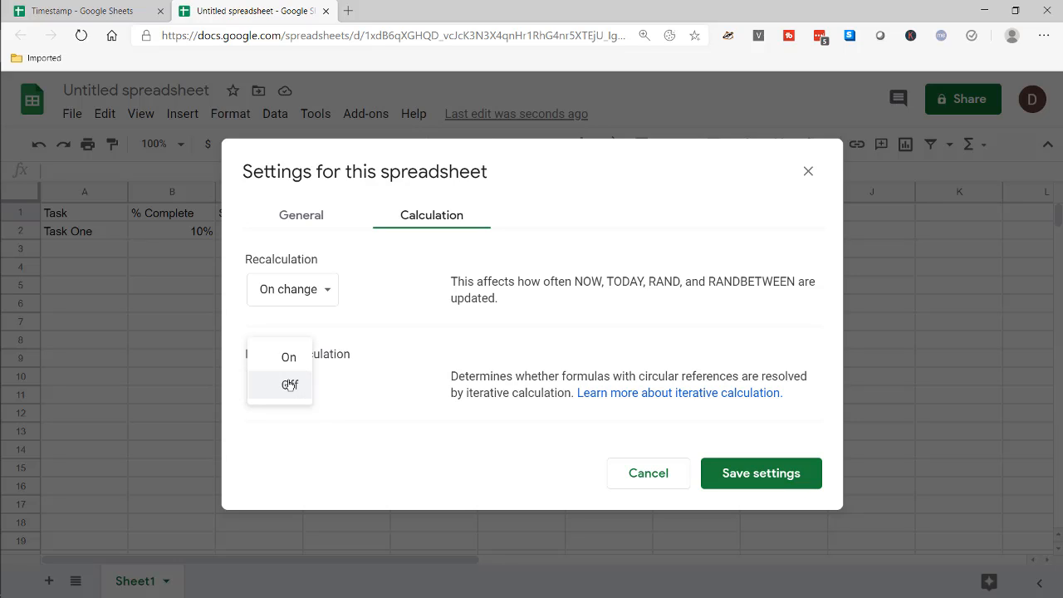
pyautogui.click(288, 359)
pyautogui.moveTo(296, 459); pyautogui.dragTo(254, 467)
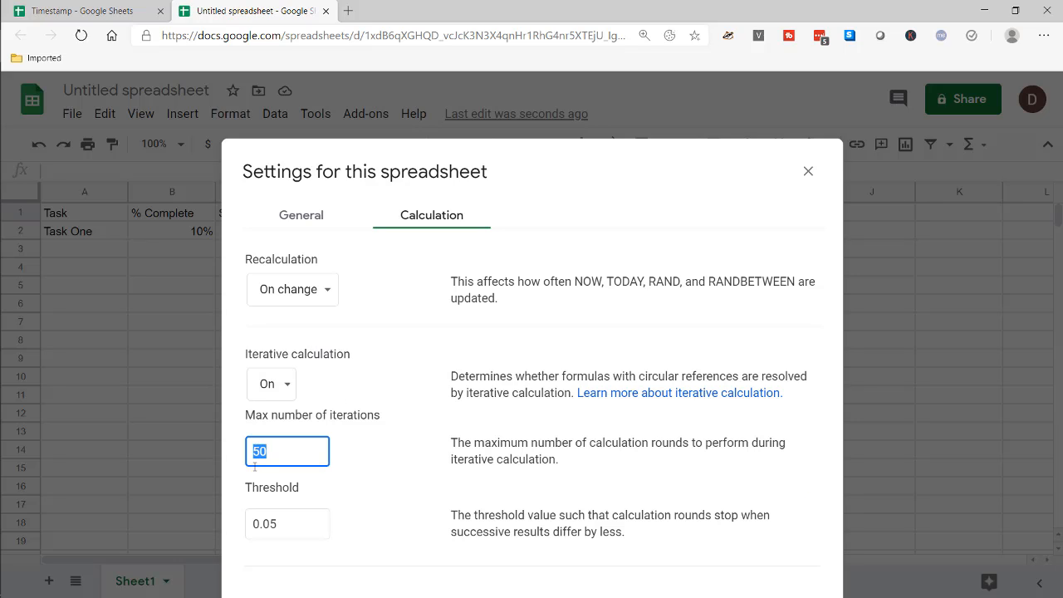
pyautogui.write('1')
pyautogui.click(399, 438)
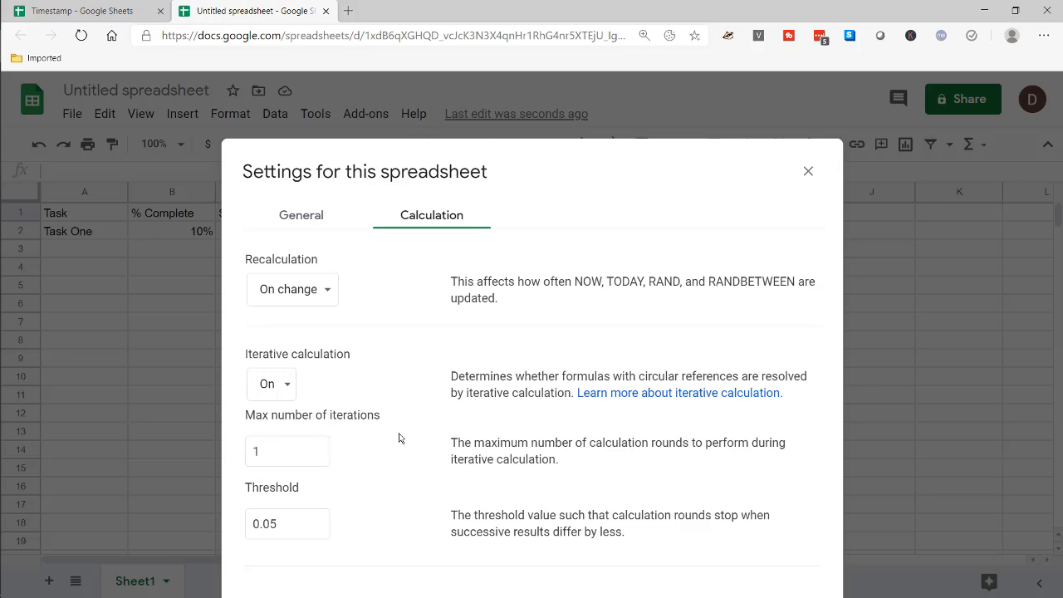
pyautogui.click(805, 173)
pyautogui.click(362, 275)
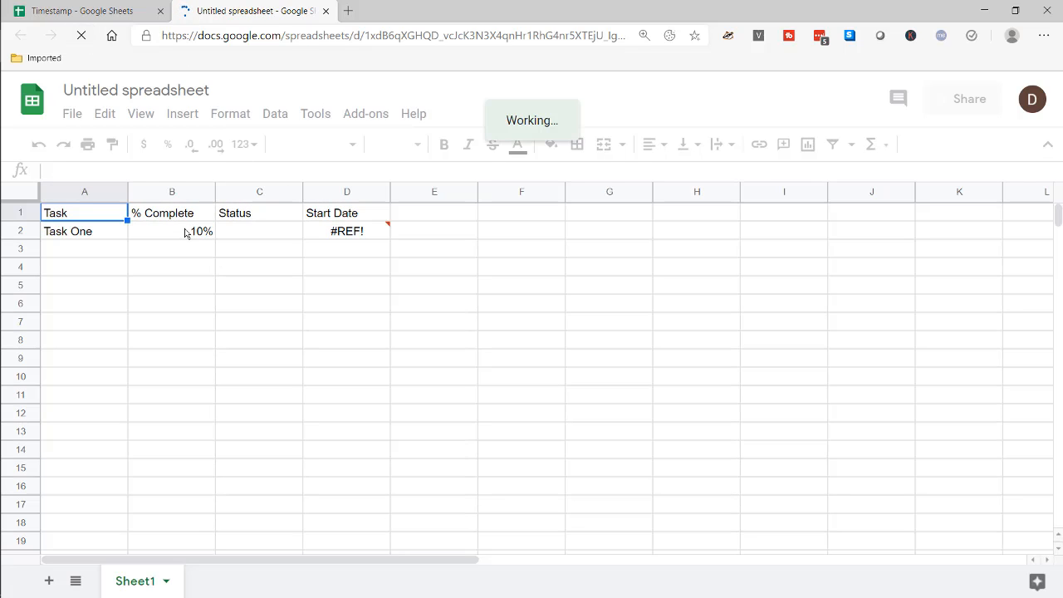
# Step: Clear the Start Date formula from D2 and paste the same formula back into the cell
pyautogui.click(335, 230)
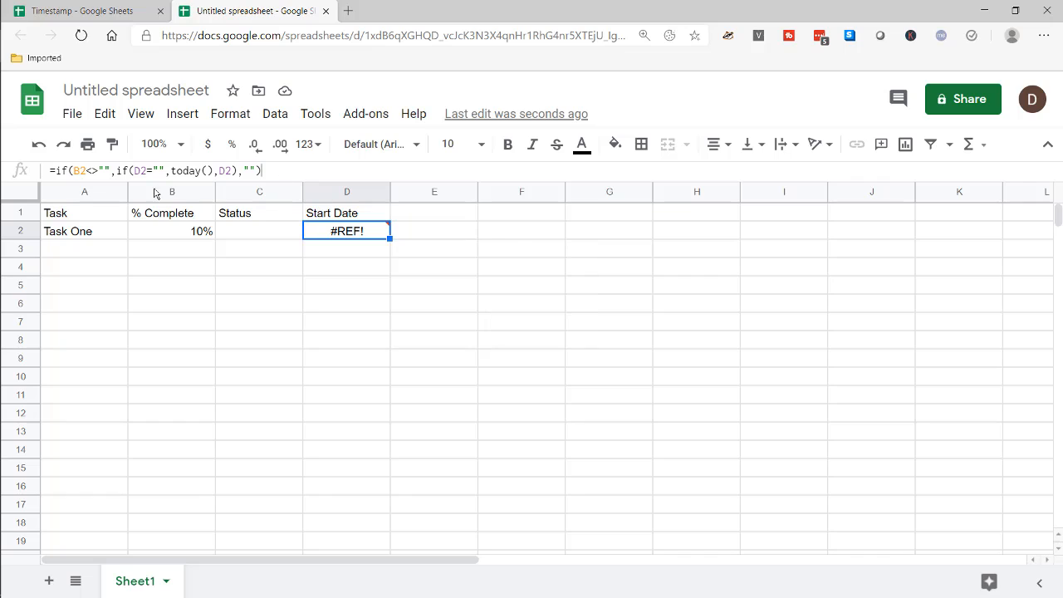
pyautogui.moveTo(263, 170); pyautogui.dragTo(45, 176)
pyautogui.hotkey('ctrl', 'c')
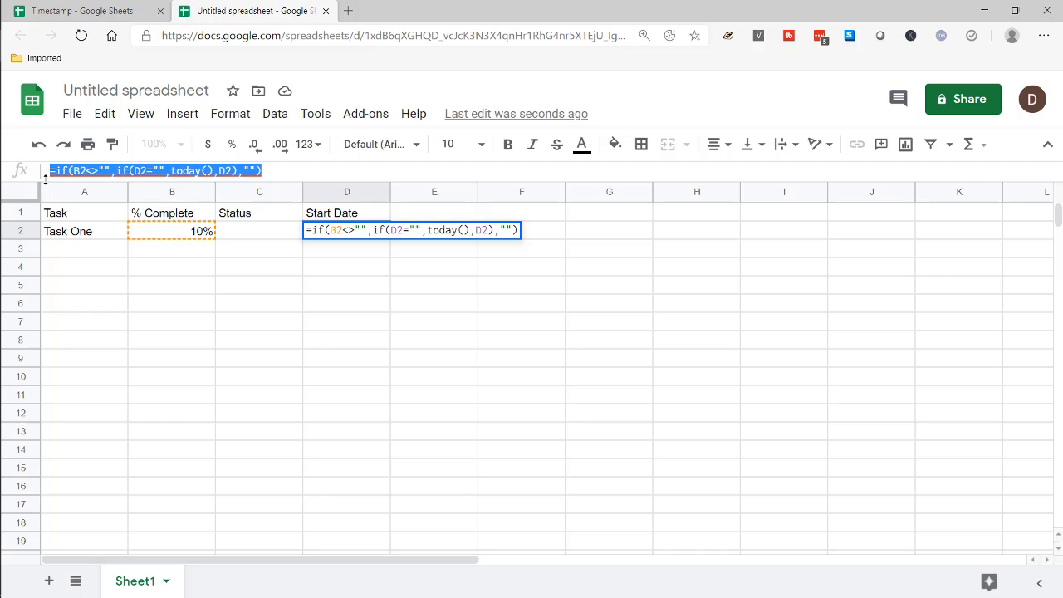
pyautogui.press('BackSpace')
pyautogui.press('Return')
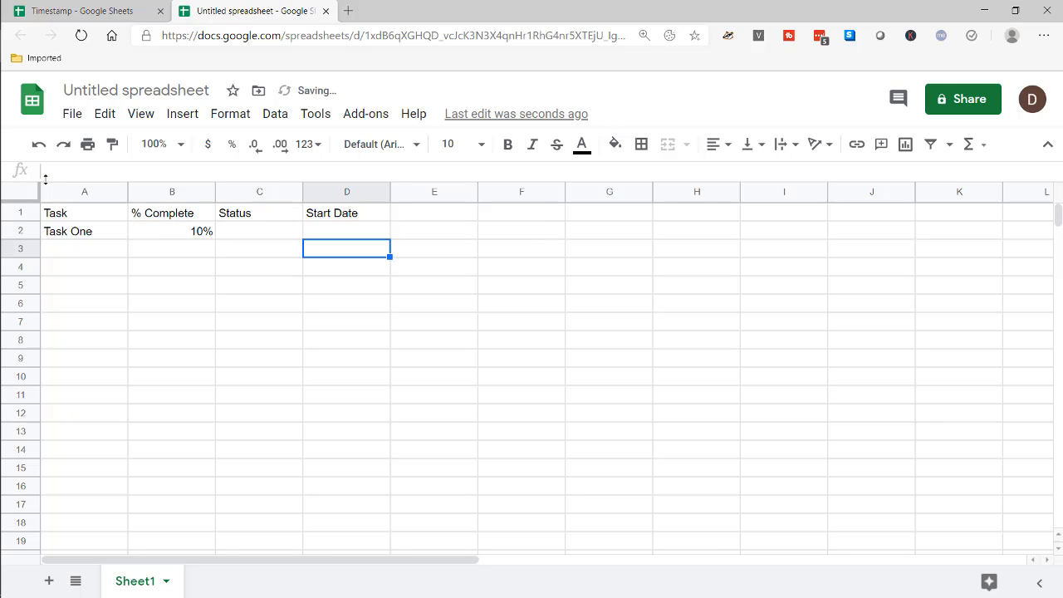
pyautogui.click(330, 231)
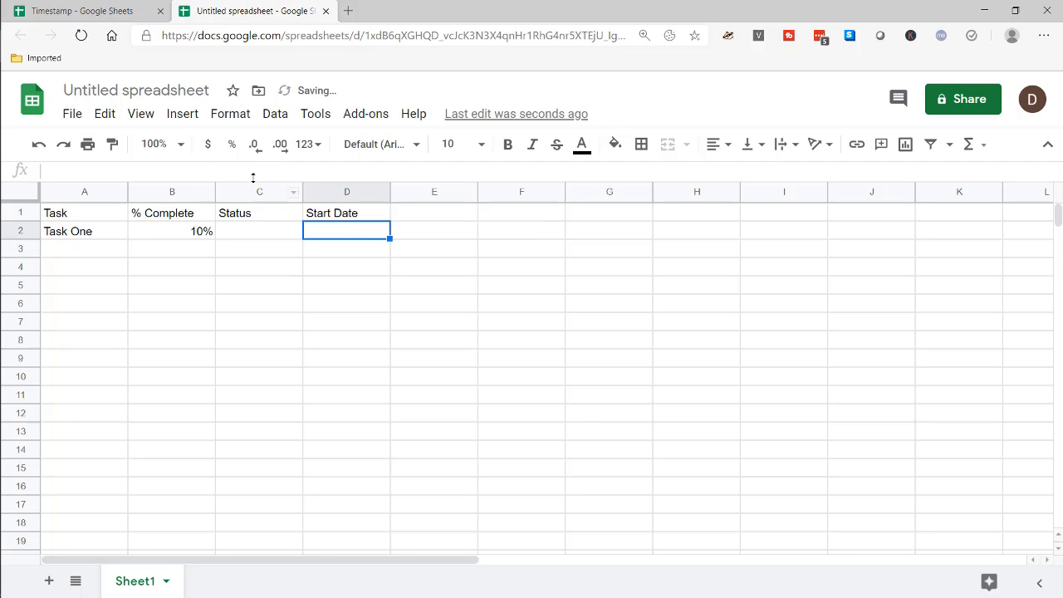
pyautogui.click(248, 175)
pyautogui.hotkey('ctrl', 'v')
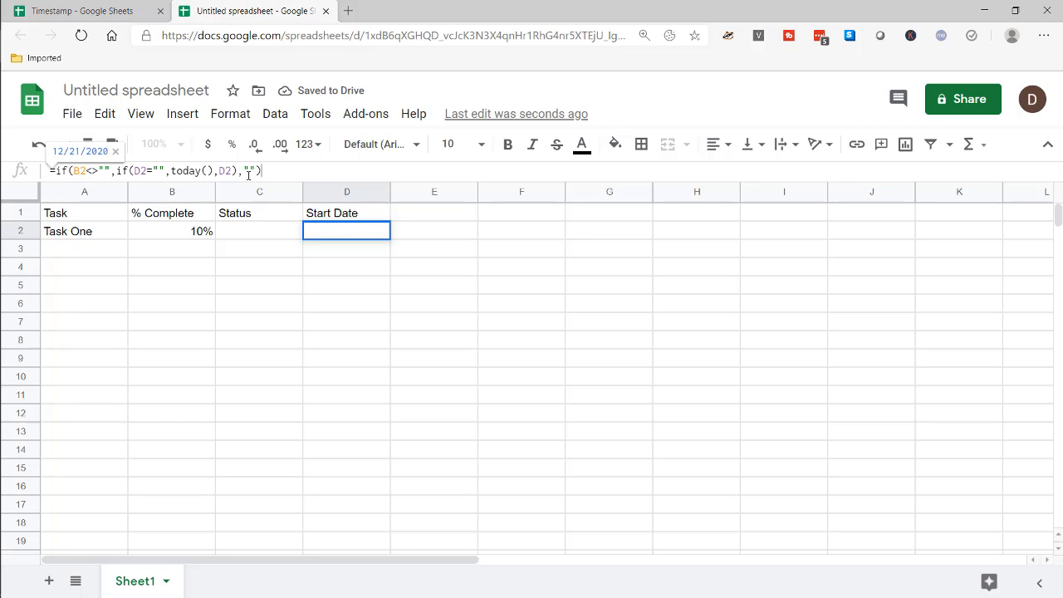
pyautogui.press('Return')
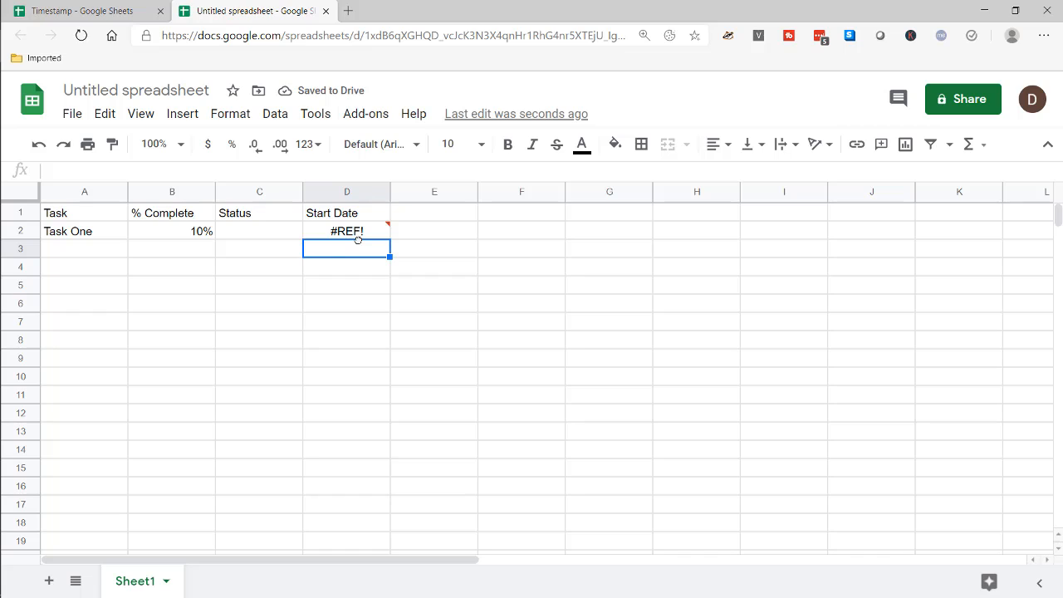
# Step: Turn on iterative calculation in the spreadsheet's calculation settings to resolve the circular reference in D2
pyautogui.click(321, 232)
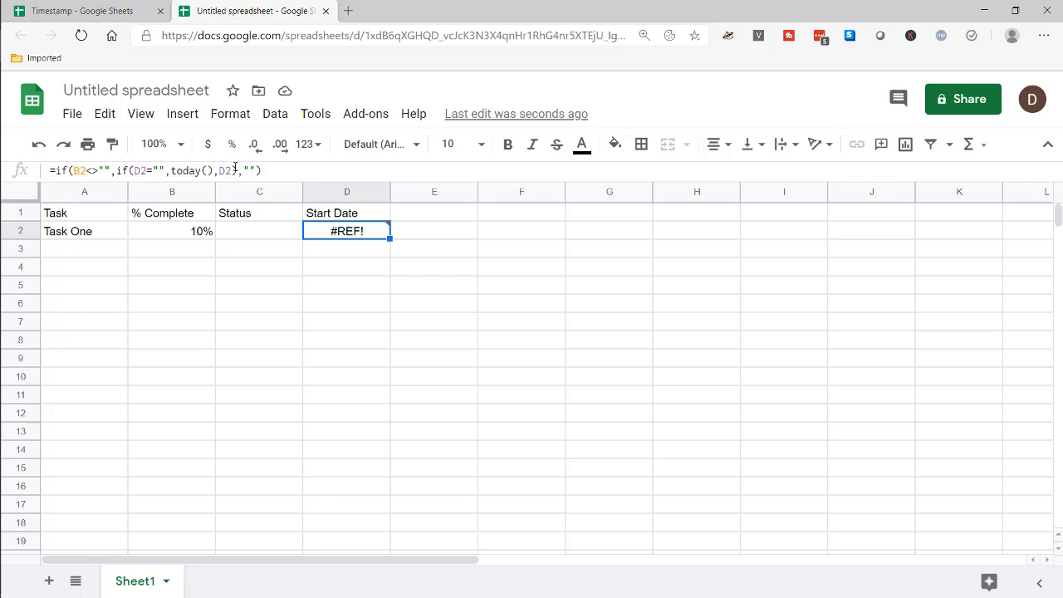
pyautogui.moveTo(375, 233)
pyautogui.click(72, 113)
pyautogui.scroll(-1, 172, 368)
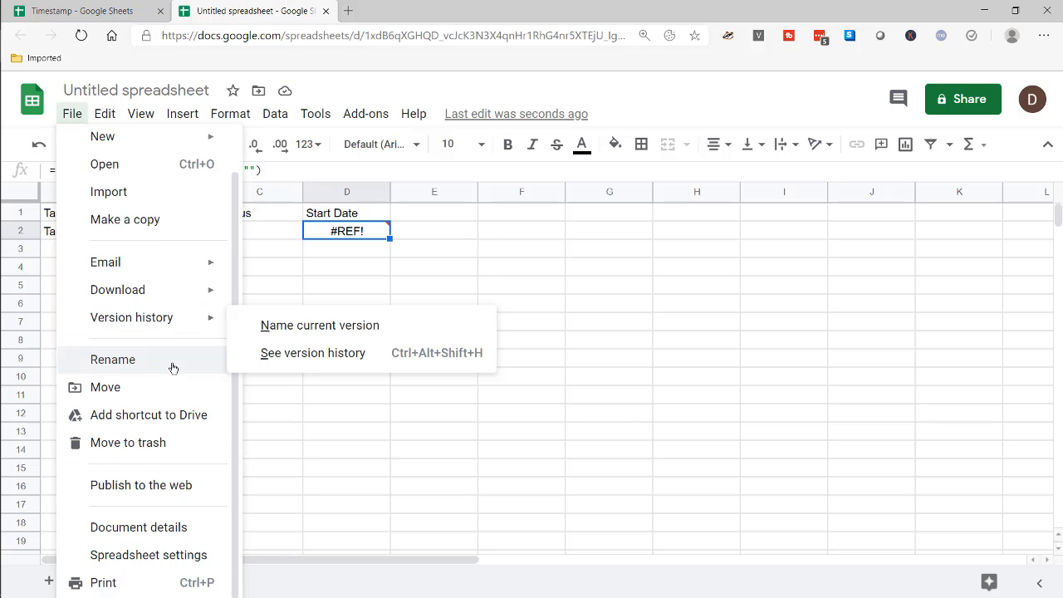
pyautogui.click(147, 555)
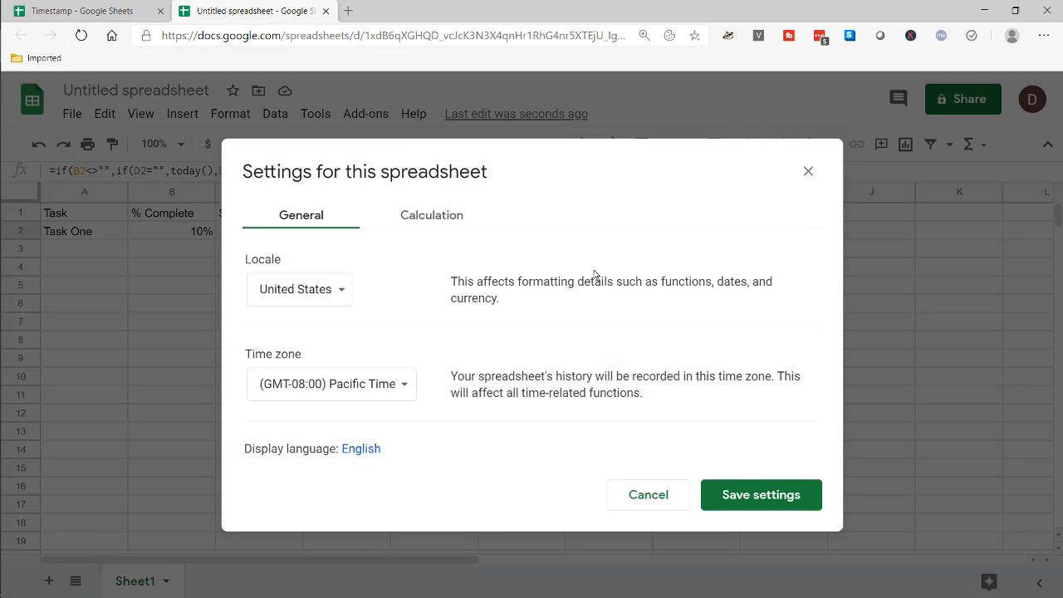
pyautogui.click(436, 215)
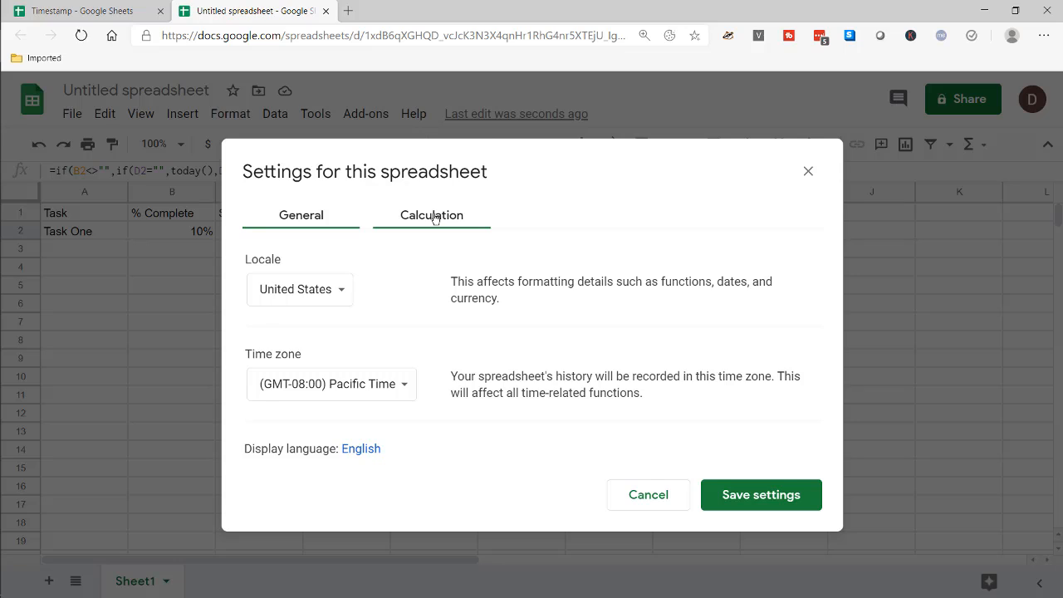
pyautogui.click(287, 388)
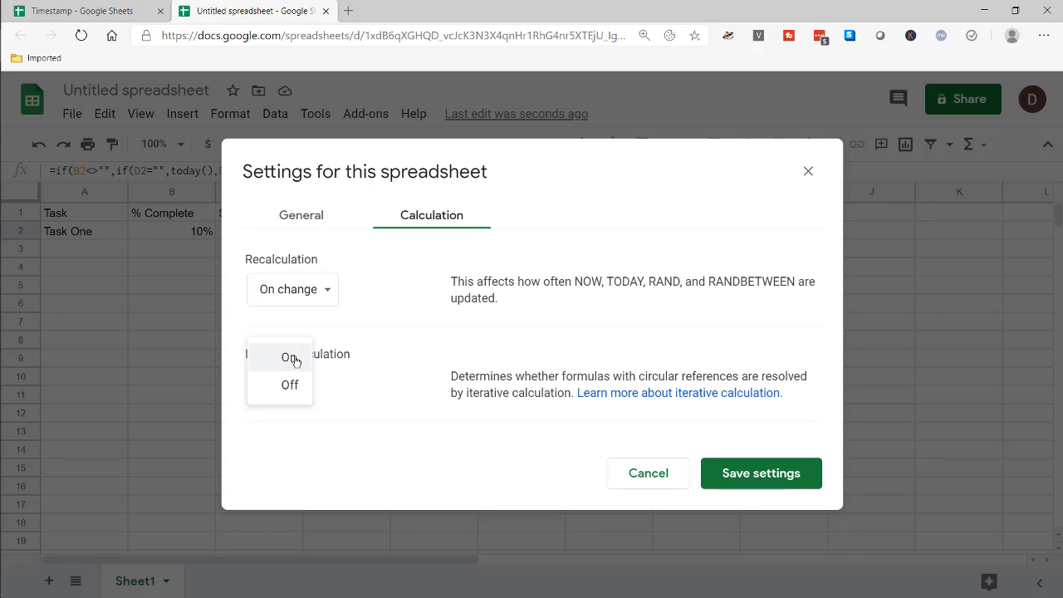
pyautogui.click(289, 358)
# Step: Set the maximum number of iterations to 1 and save the spreadsheet settings
pyautogui.moveTo(284, 450); pyautogui.dragTo(206, 468)
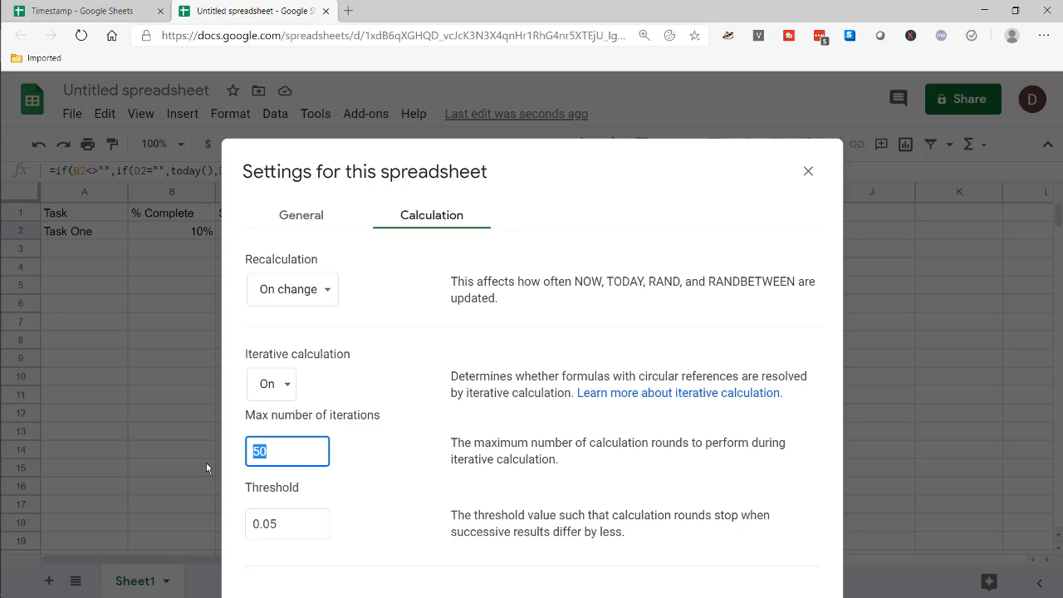
pyautogui.write('1')
pyautogui.click(384, 504)
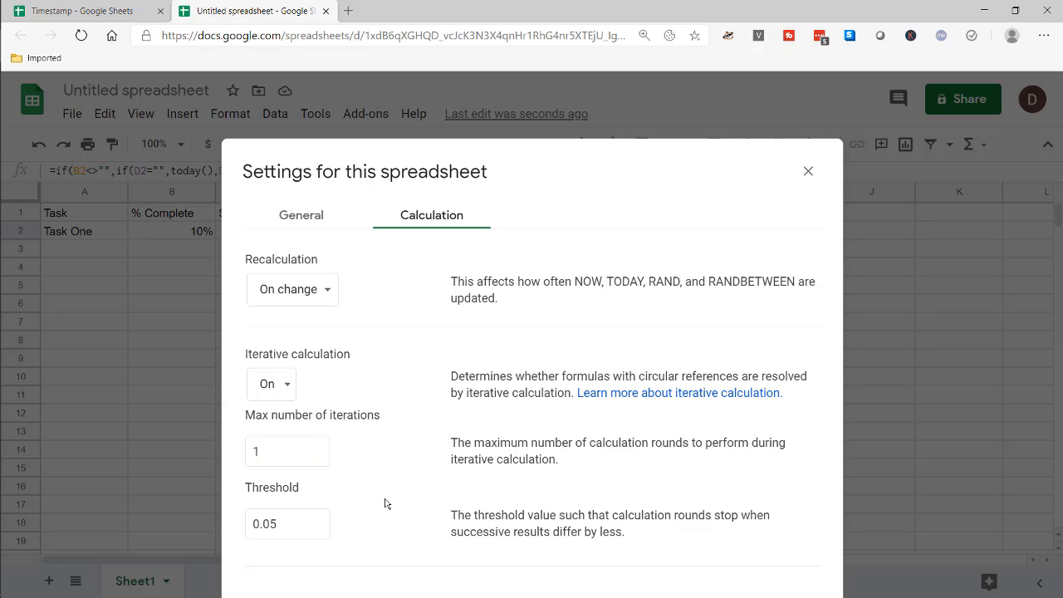
pyautogui.hotkey('ctrl', '-')
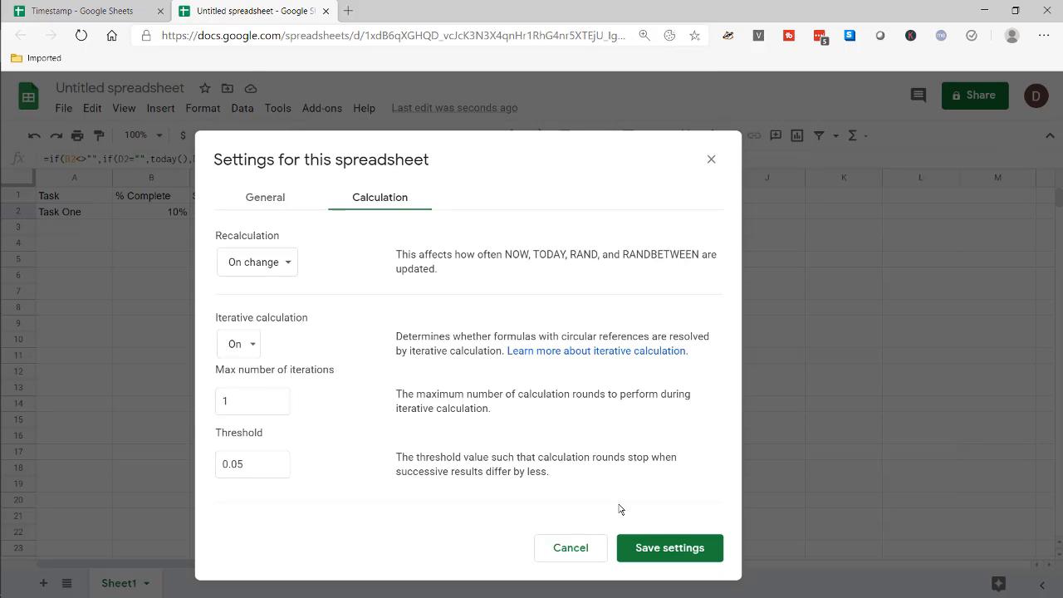
pyautogui.click(667, 550)
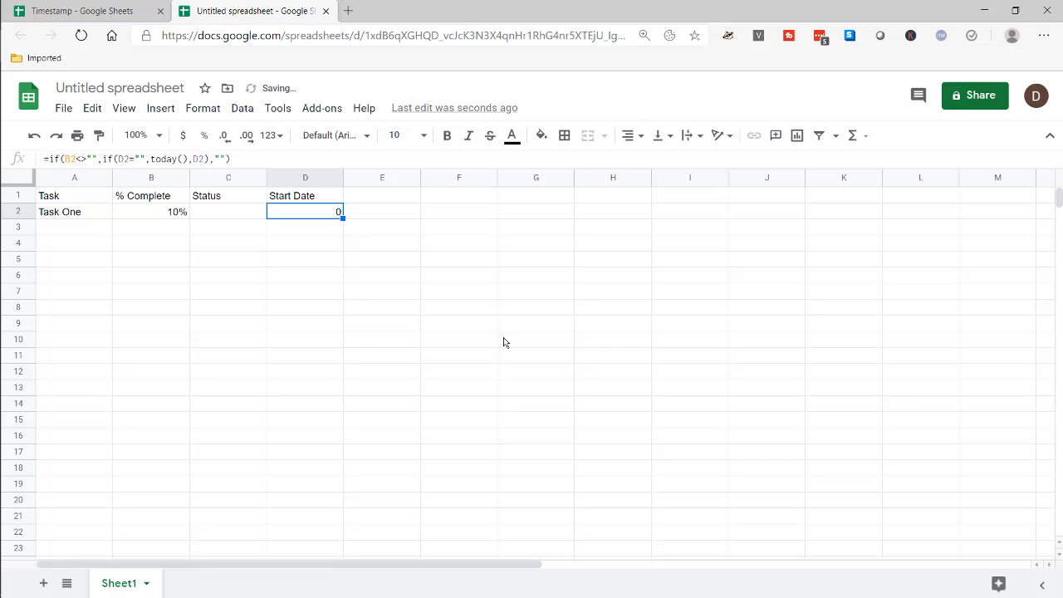
# Step: Clear Task One's % Complete in B2 and enter 10% again to trigger the Start Date
pyautogui.click(160, 218)
pyautogui.press('Delete')
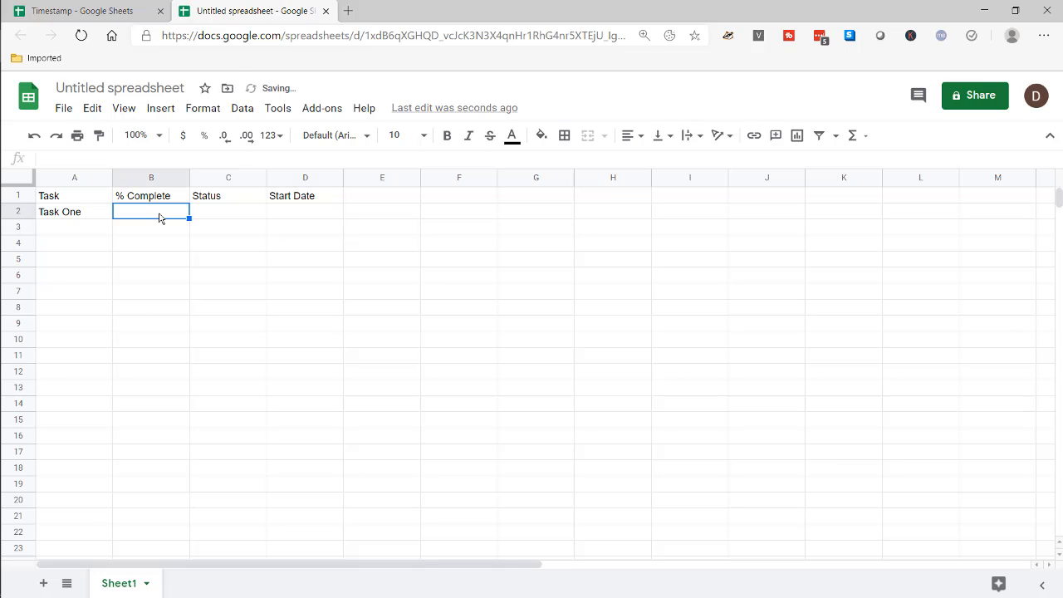
pyautogui.click(142, 292)
pyautogui.click(163, 214)
pyautogui.write('10%')
pyautogui.press('Return')
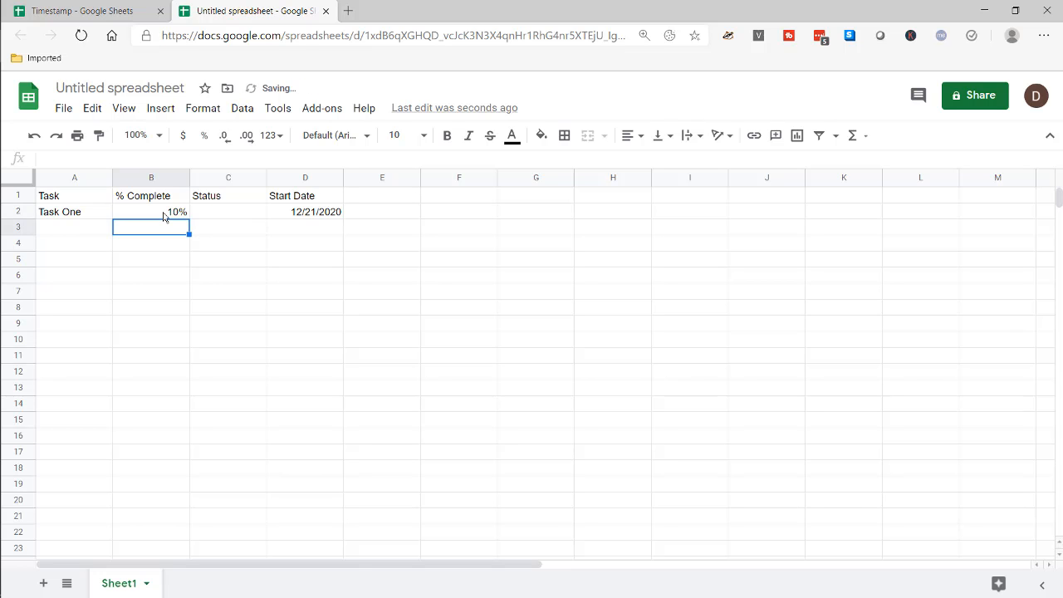
# Step: Replace today() with NOW() in D2, so it reads =if(B2<>"",if(D2="",NOW(),D2),""), and reload the spreadsheet
pyautogui.click(304, 213)
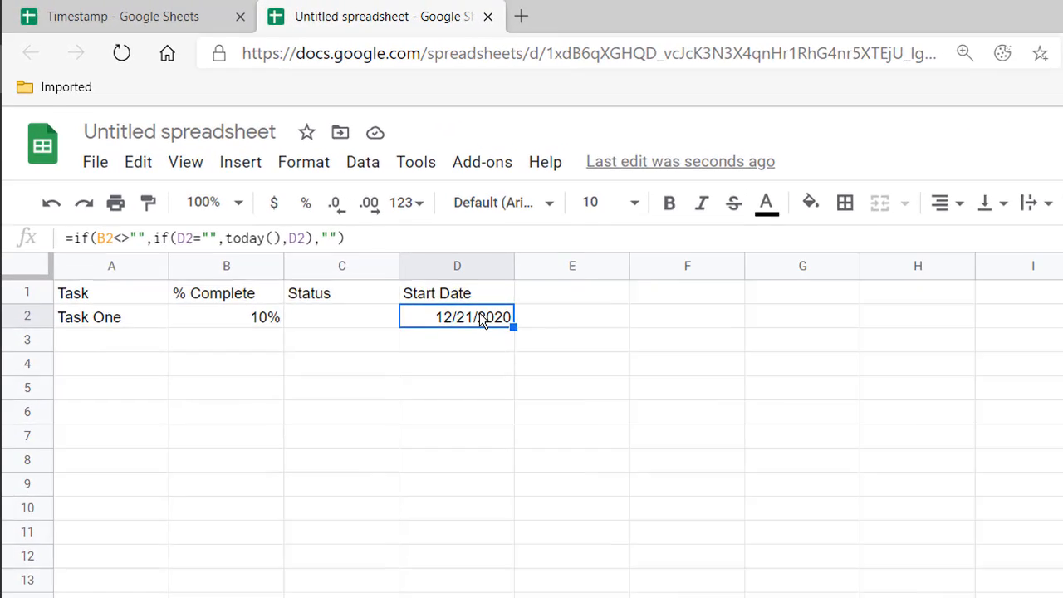
pyautogui.click(308, 275)
pyautogui.press('BackSpace')
pyautogui.press('BackSpace')
pyautogui.press('BackSpace')
pyautogui.press('BackSpace')
pyautogui.press('BackSpace')
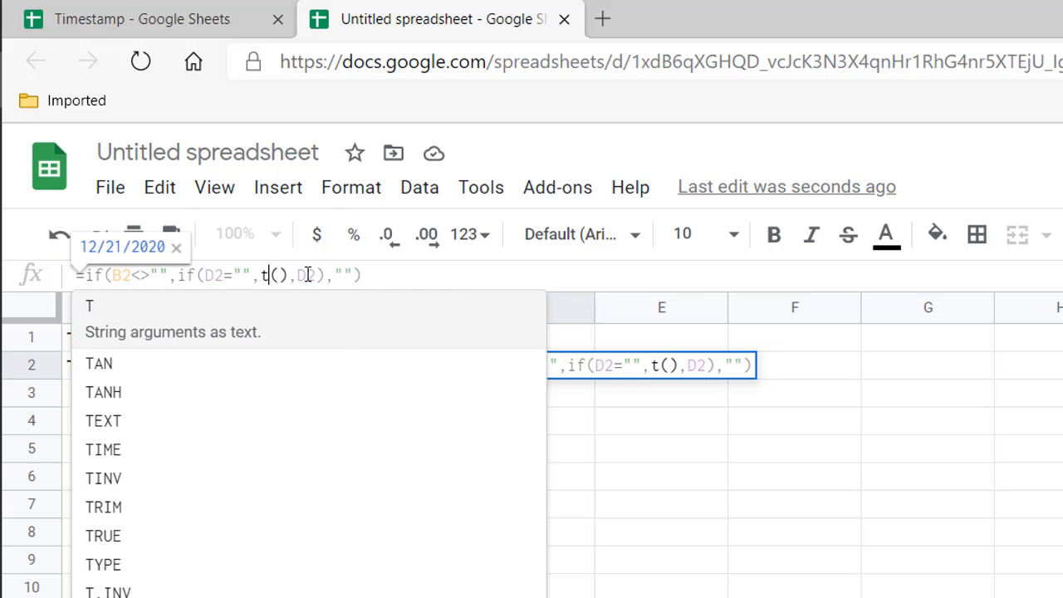
pyautogui.write('now')
pyautogui.press('Tab')
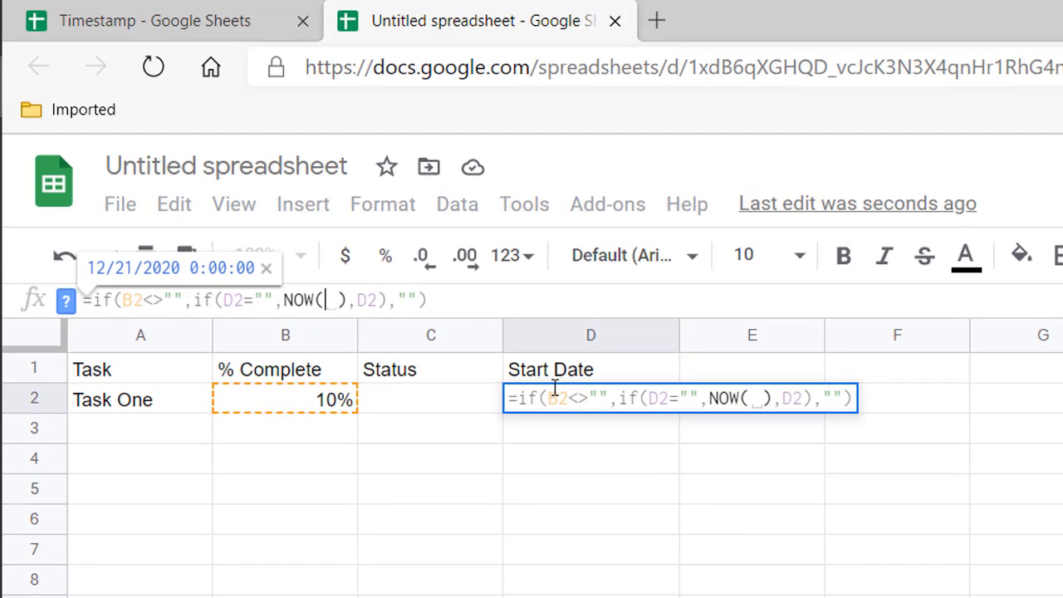
pyautogui.press('Delete')
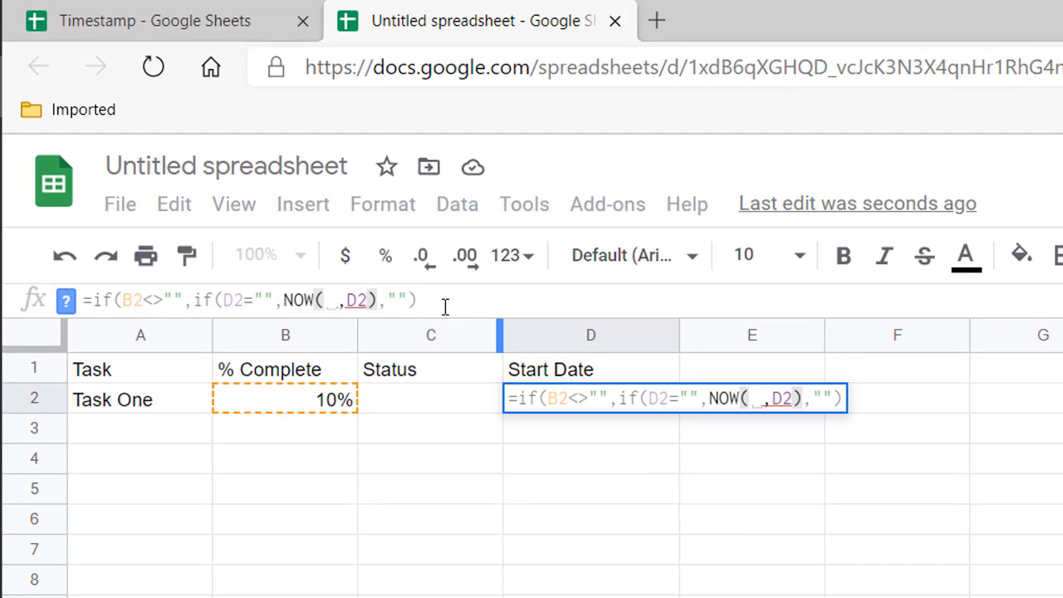
pyautogui.write(')')
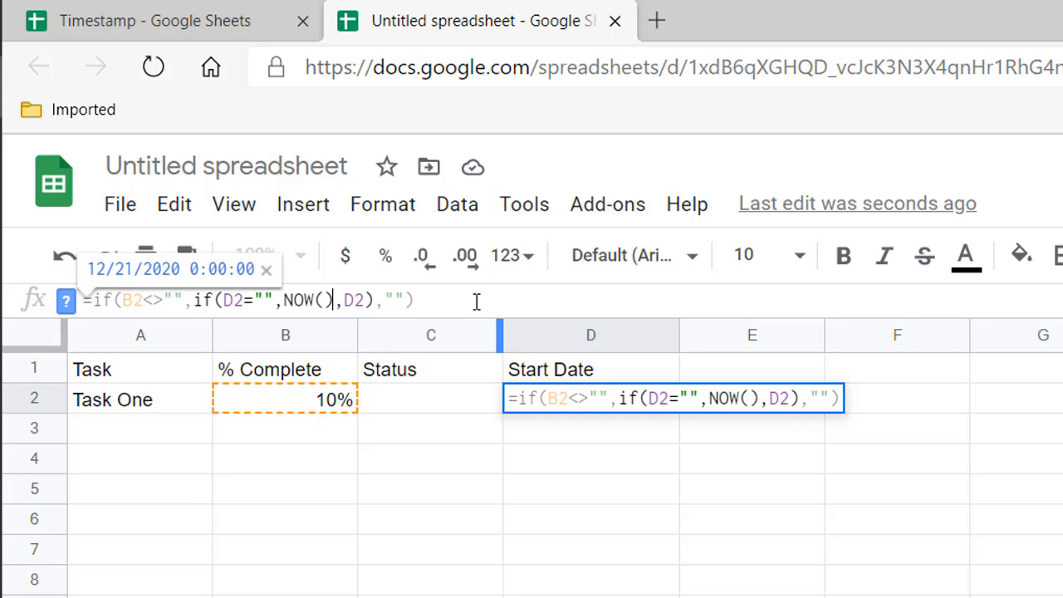
pyautogui.click(477, 302)
pyautogui.press('Return')
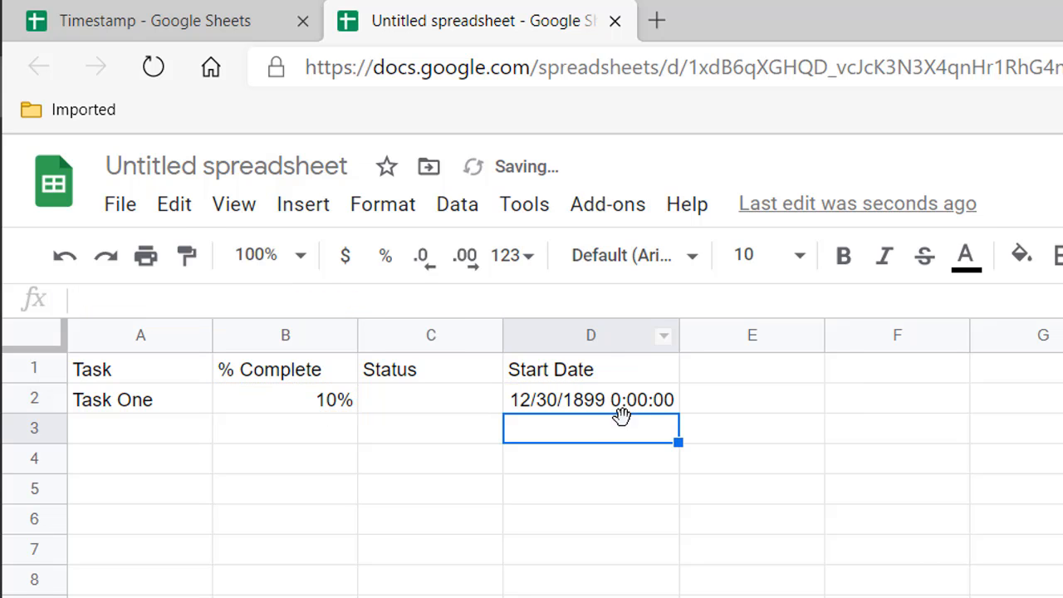
pyautogui.click(162, 80)
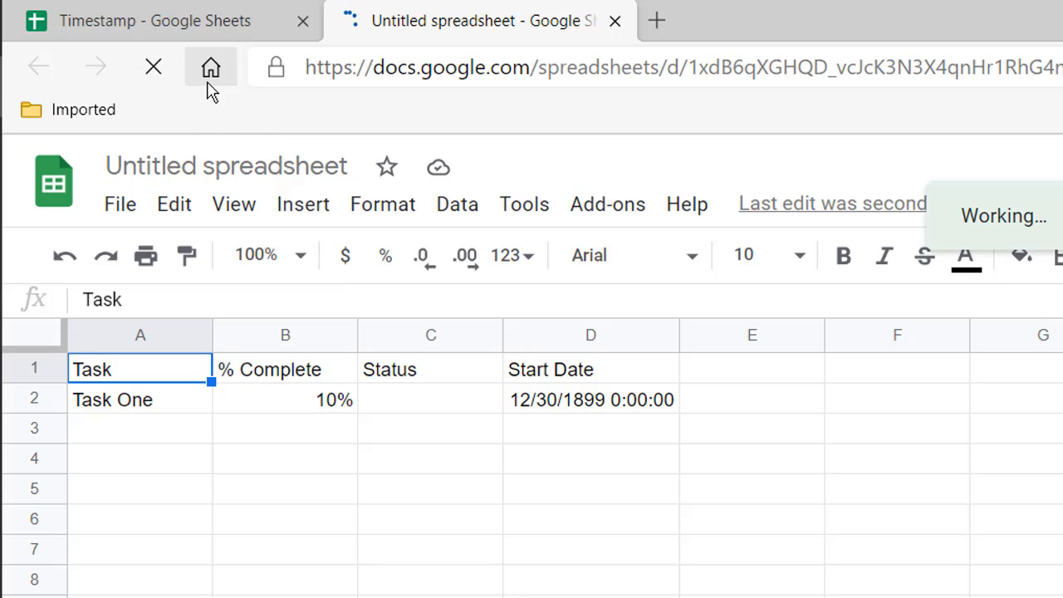
pyautogui.click(162, 74)
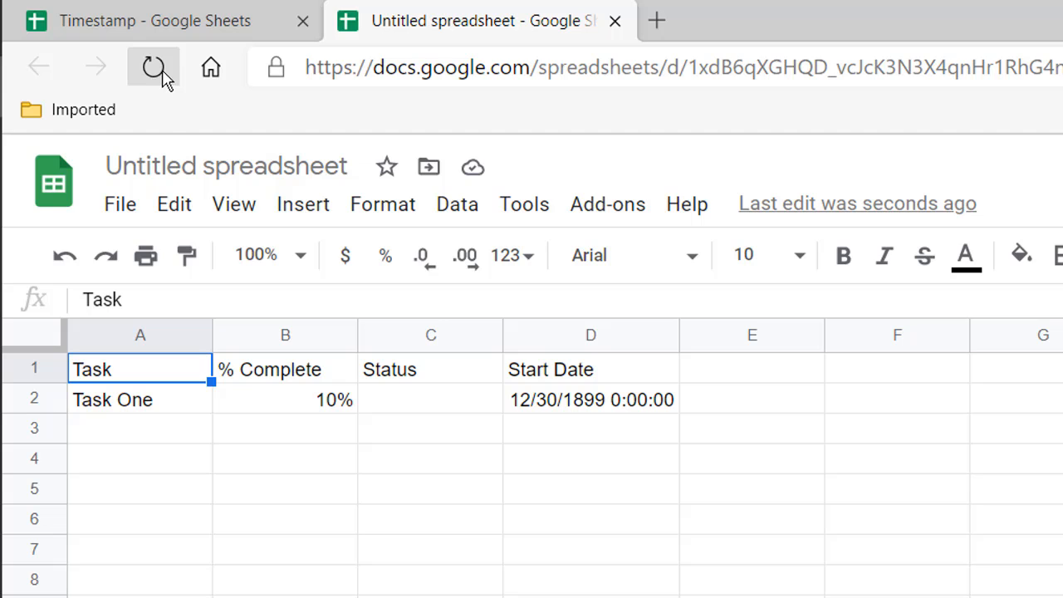
# Step: Reload the spreadsheet, clear Task One's % Complete in B2 and enter 20% to trigger a new Start Date
pyautogui.click(156, 73)
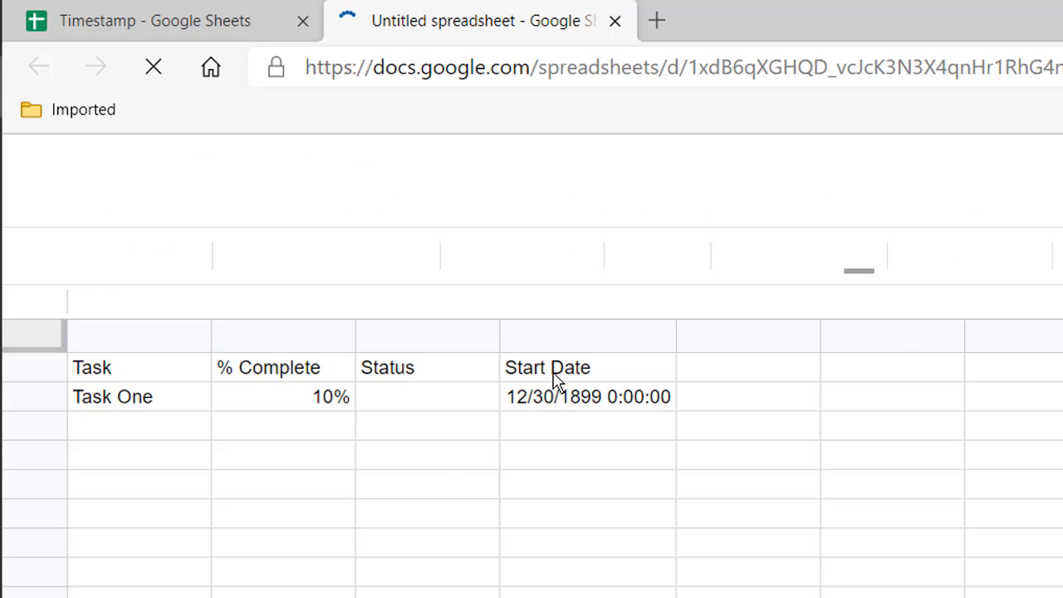
pyautogui.click(341, 407)
pyautogui.press('Delete')
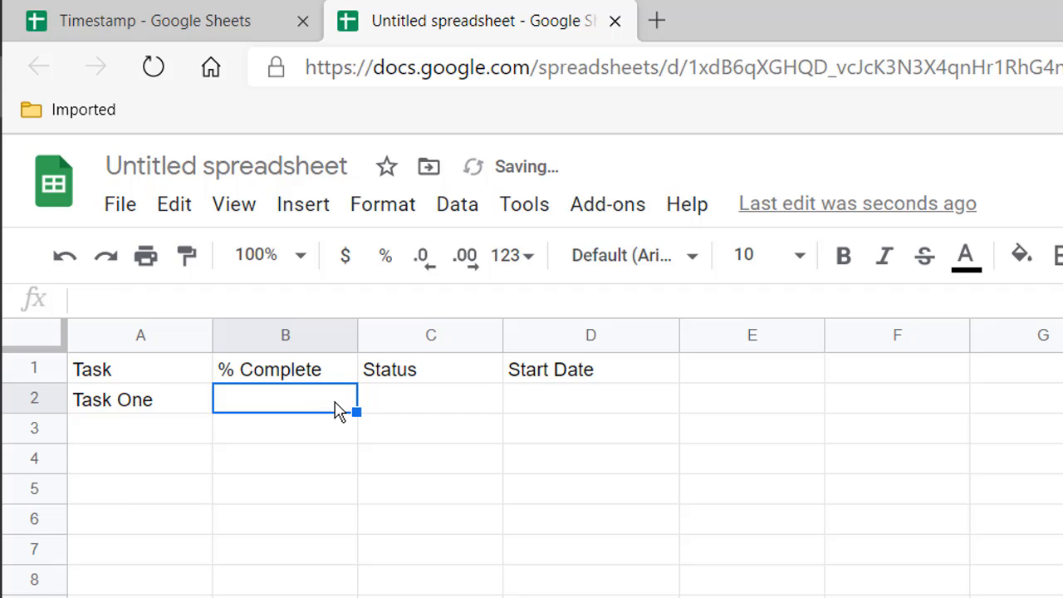
pyautogui.write('20')
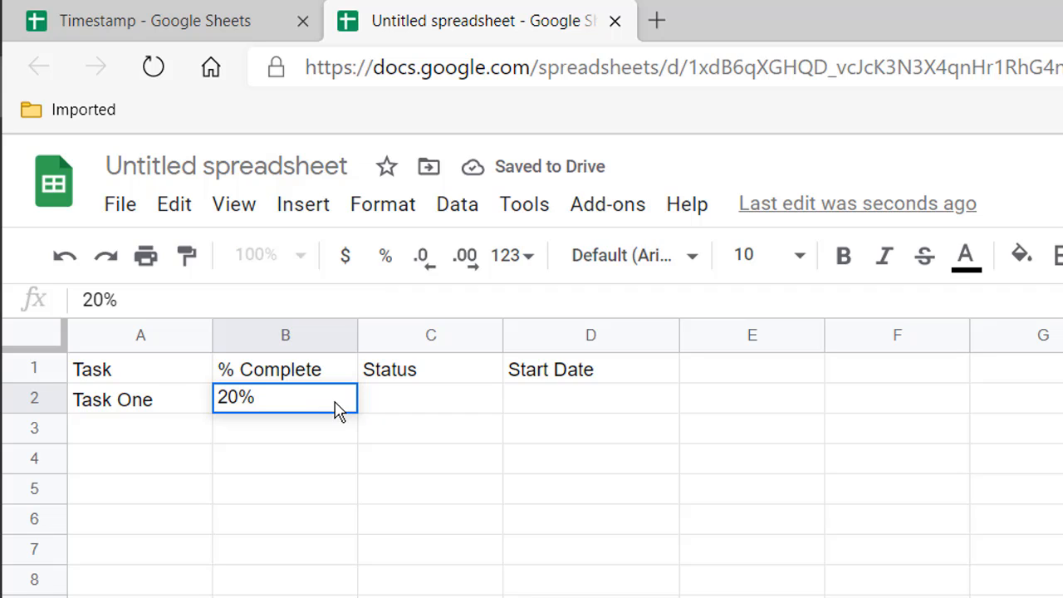
pyautogui.press('Return')
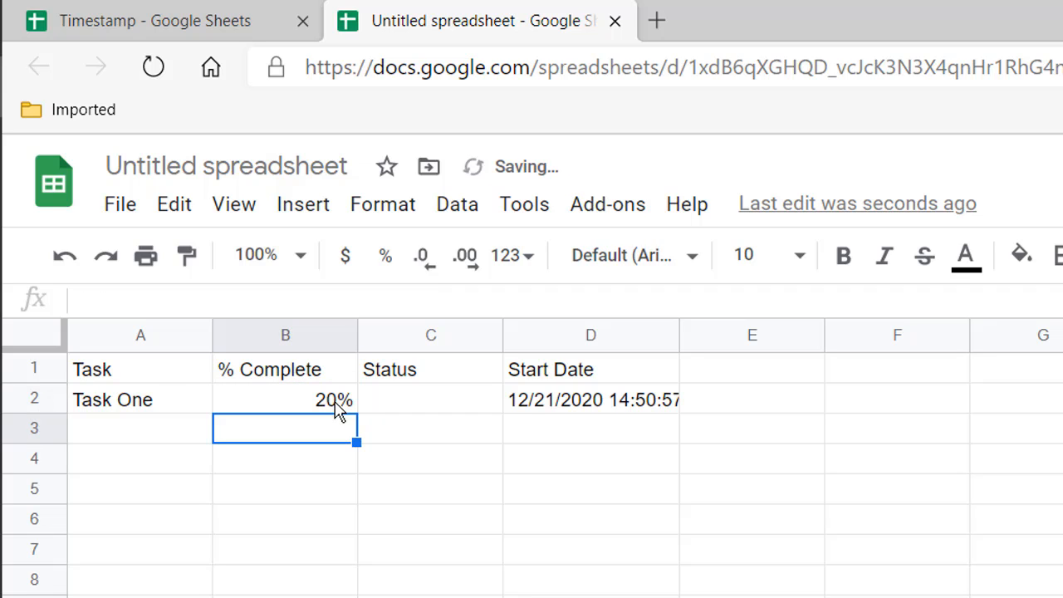
# Step: Fit column D to its contents and set Task One's % Complete in B2 to 30%
pyautogui.doubleClick(676, 329)
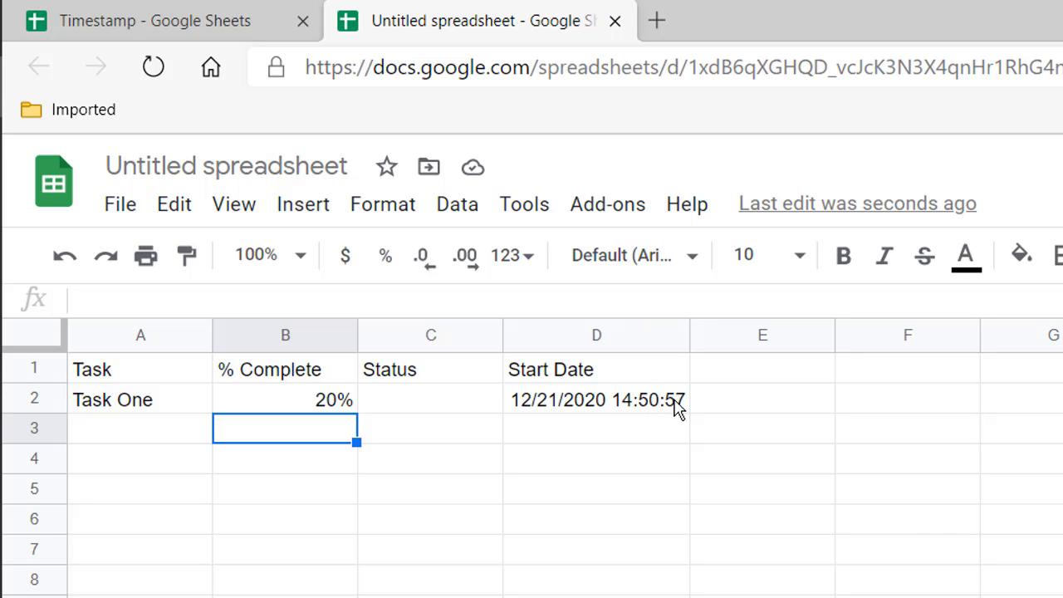
pyautogui.click(319, 408)
pyautogui.write('30')
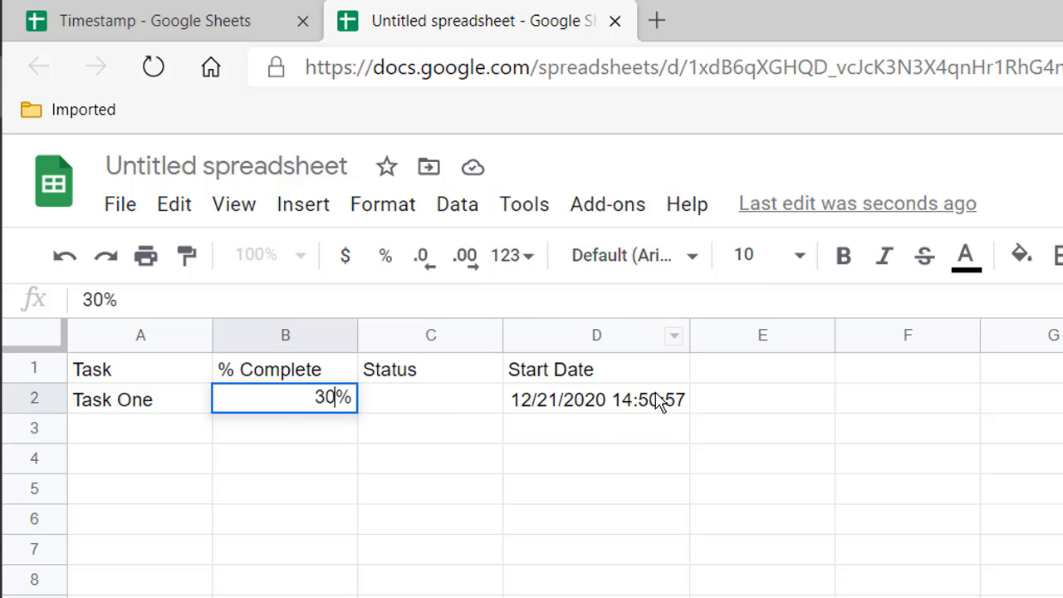
pyautogui.press('Return')
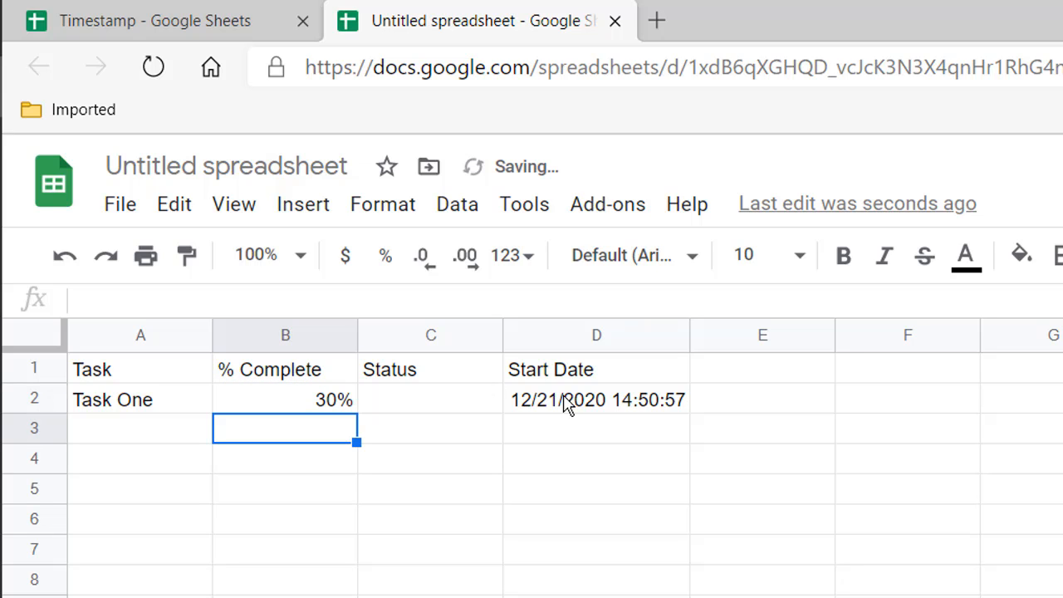
# Step: Enter =now() in D6 as a live timestamp to compare with the Start Date in D2
pyautogui.click(579, 519)
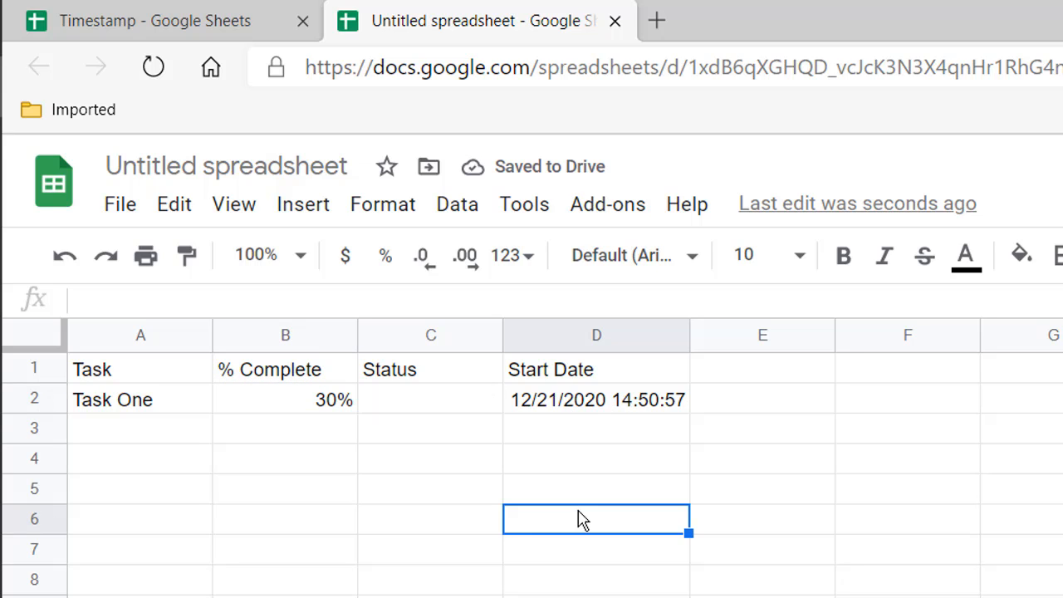
pyautogui.write('=now')
pyautogui.write('()')
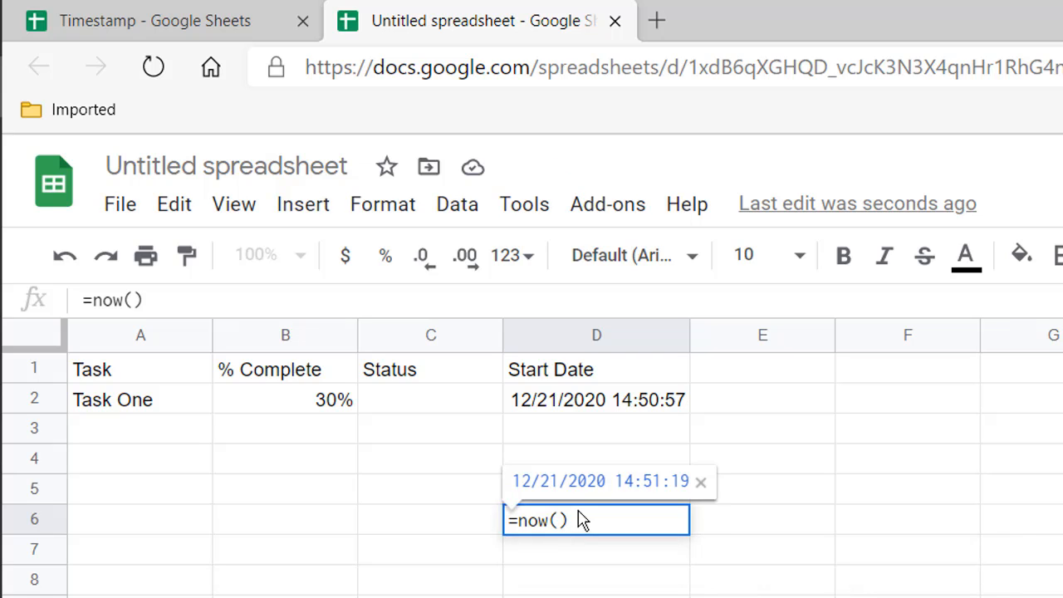
pyautogui.press('Return')
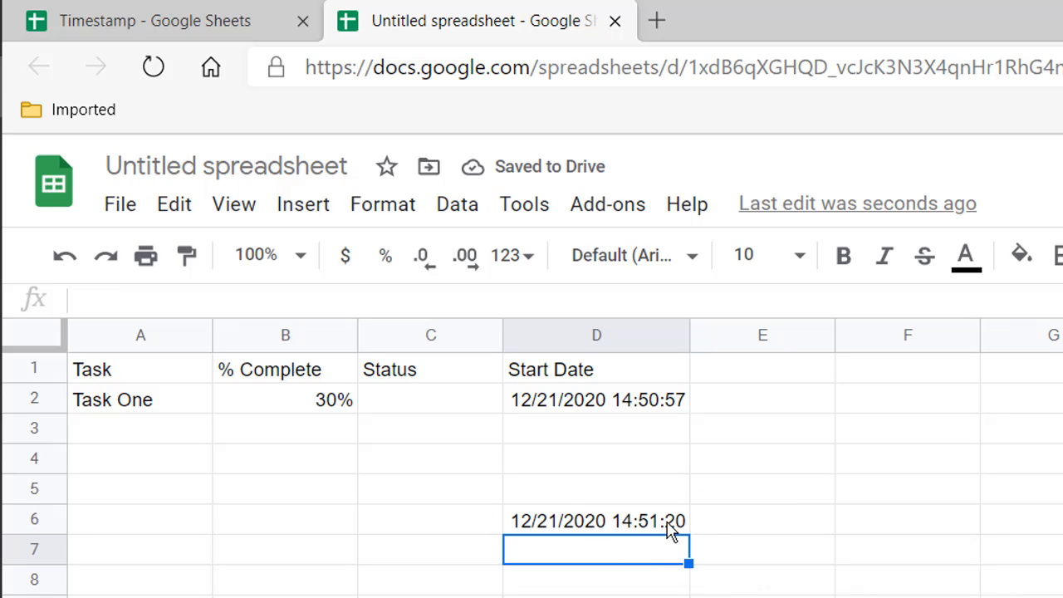
# Step: Set Task One's % Complete in B2 to 50% and check the Start Date formula in D2
pyautogui.click(322, 405)
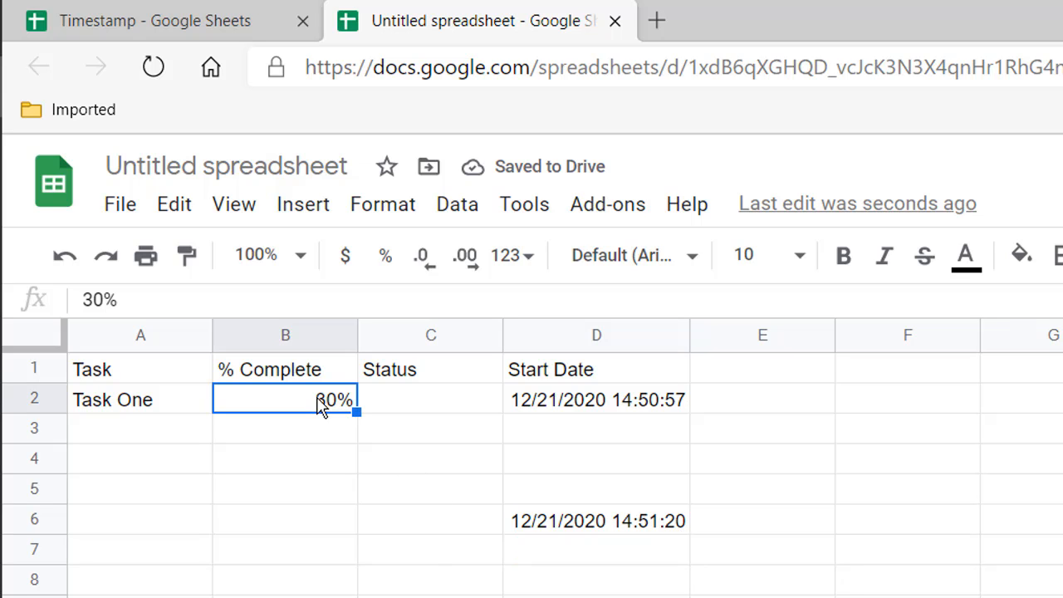
pyautogui.write('50')
pyautogui.press('Return')
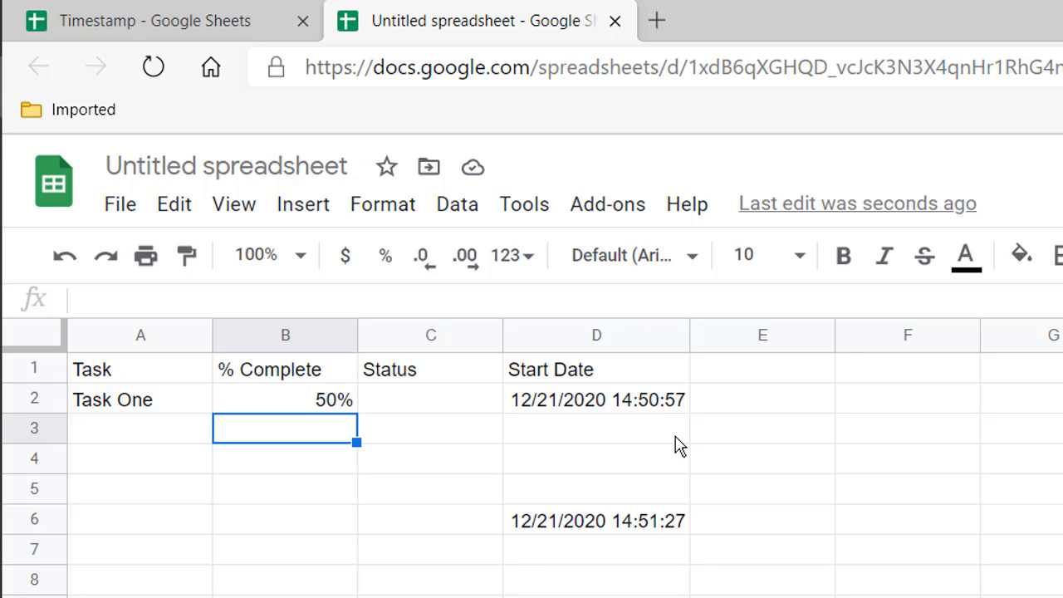
pyautogui.click(669, 402)
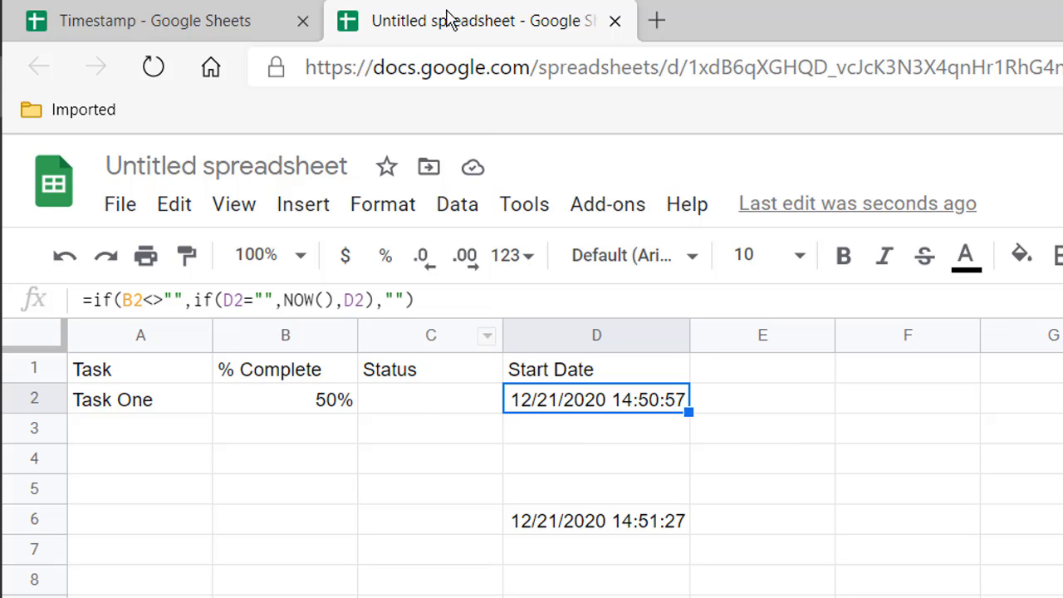
# Step: Copy the Status formula =IF(B2>0,if(B2=1,"Completed","In Progress"),"") from C2 of the Timestamp spreadsheet into C2 of the untitled spreadsheet
pyautogui.click(239, 22)
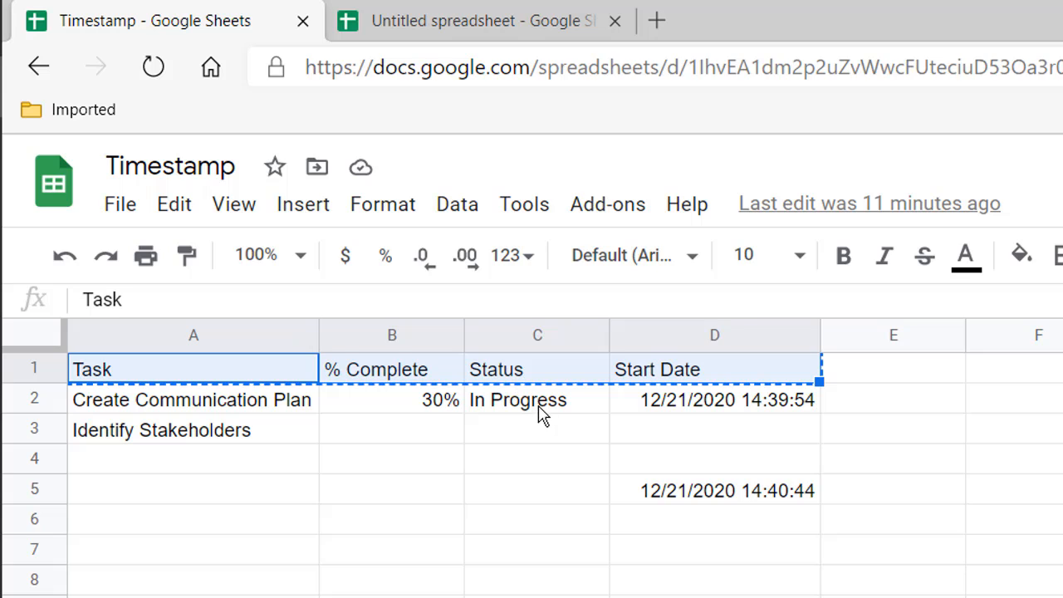
pyautogui.click(536, 403)
pyautogui.moveTo(553, 300); pyautogui.dragTo(79, 356)
pyautogui.hotkey('ctrl', 'c')
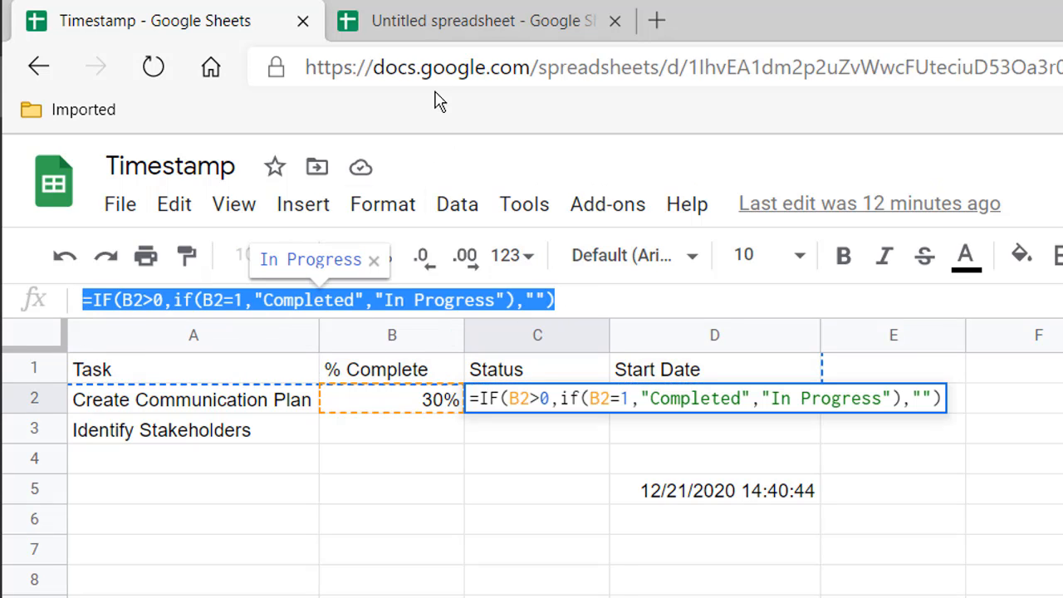
pyautogui.click(459, 28)
pyautogui.click(408, 402)
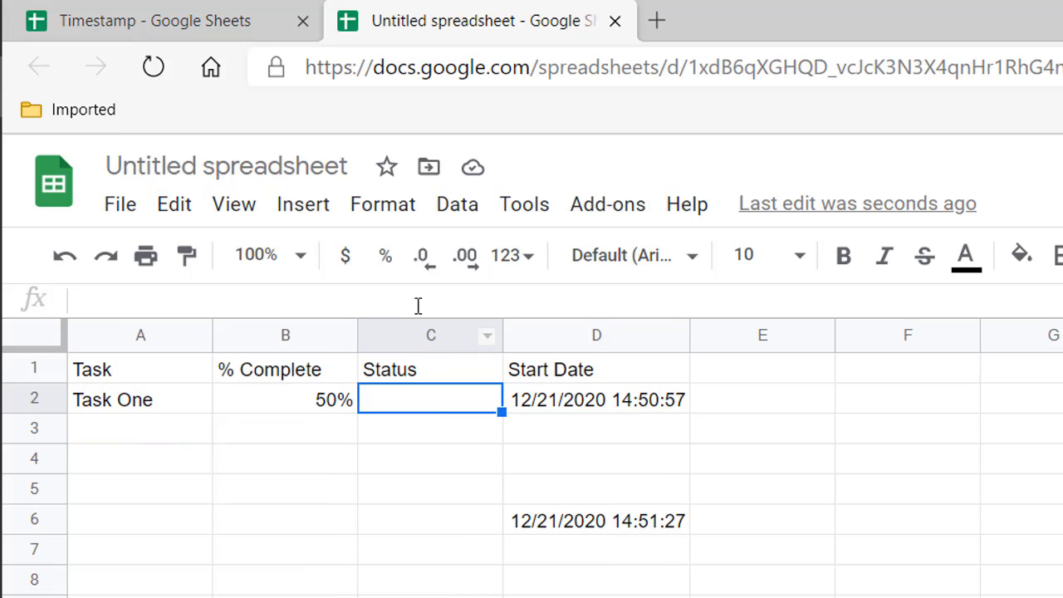
pyautogui.hotkey('ctrl', 'v')
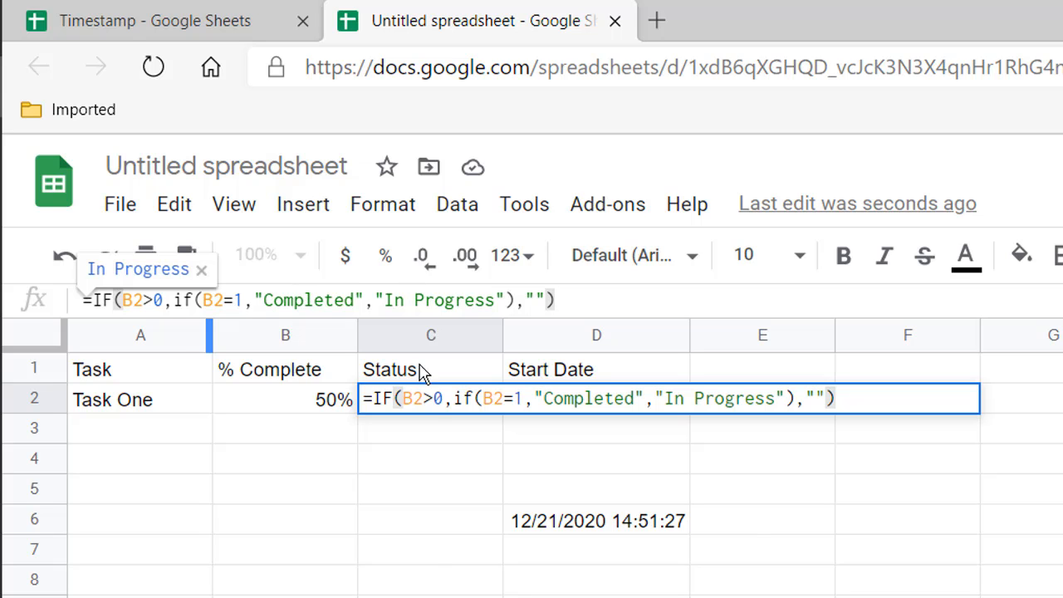
pyautogui.press('Return')
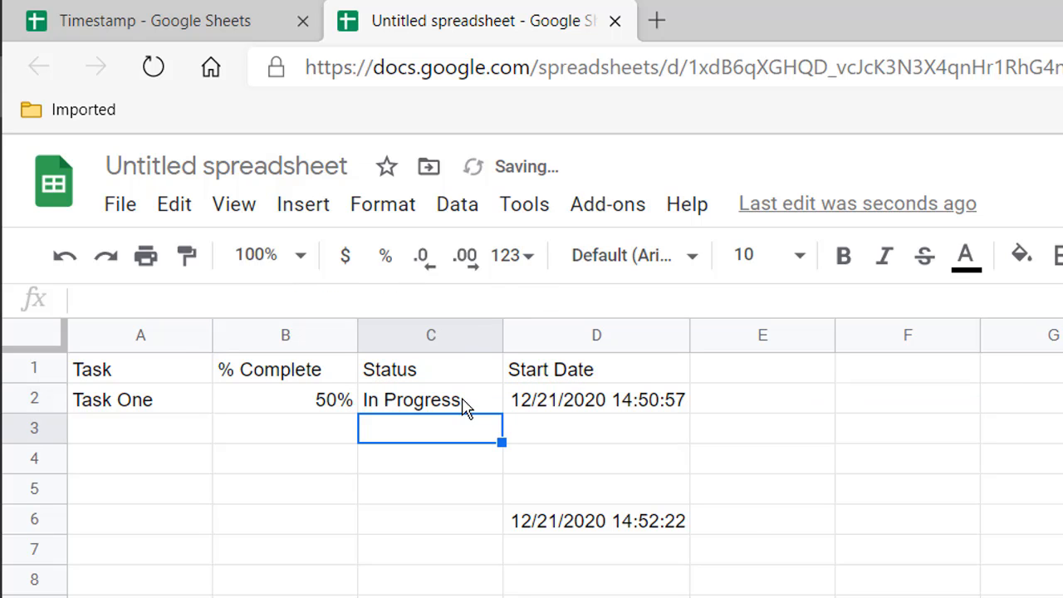
# Step: Set Task One's % Complete in B2 to 100% and select its Status cell C2
pyautogui.click(314, 408)
pyautogui.write('10')
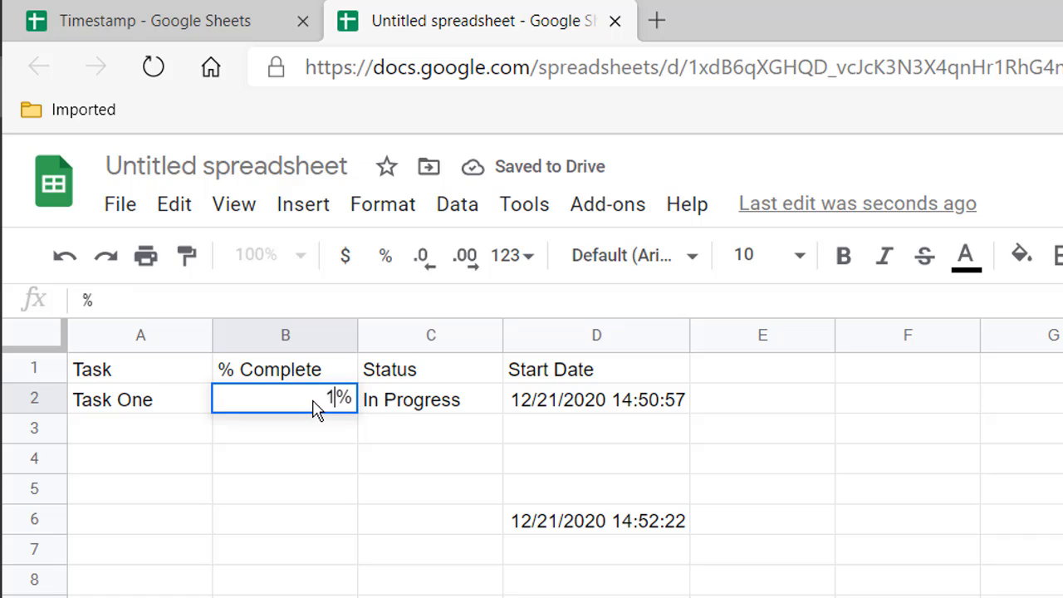
pyautogui.write('0')
pyautogui.press('Return')
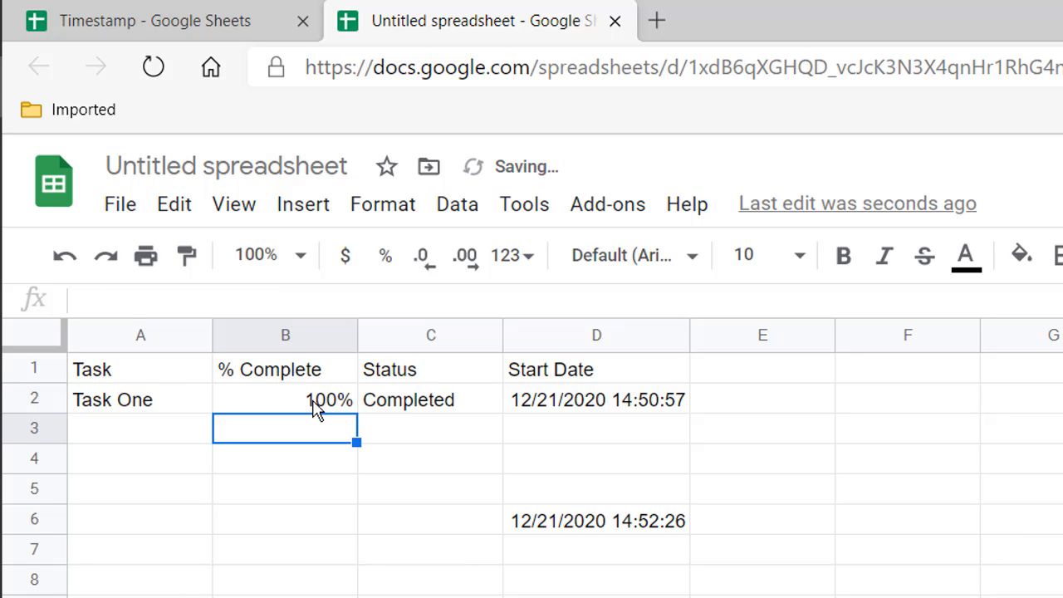
pyautogui.click(436, 407)
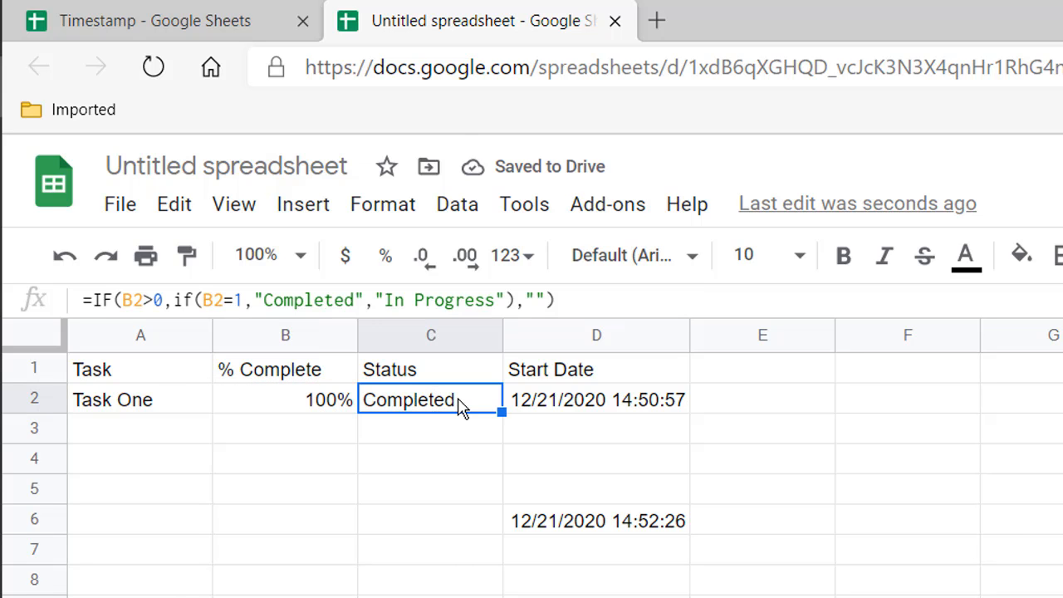